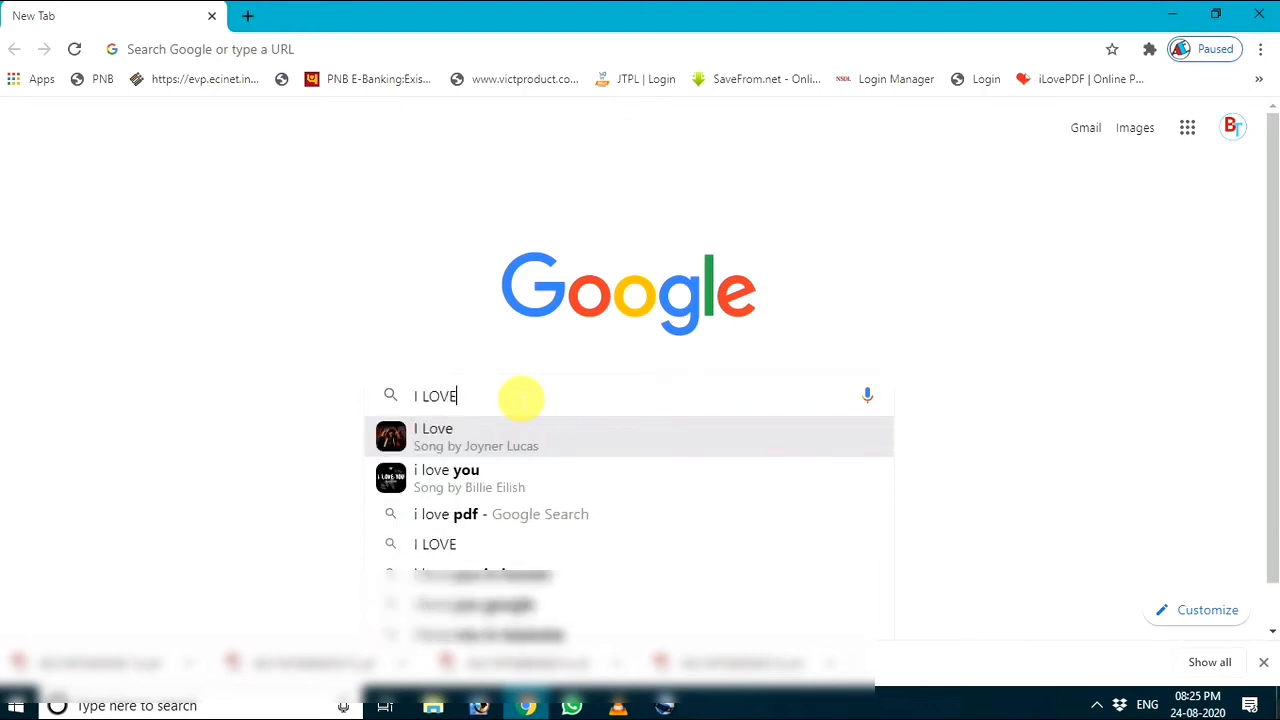
Search Google for "i love pdf" and open the iLovePDF website from the results.
type("E PDF")
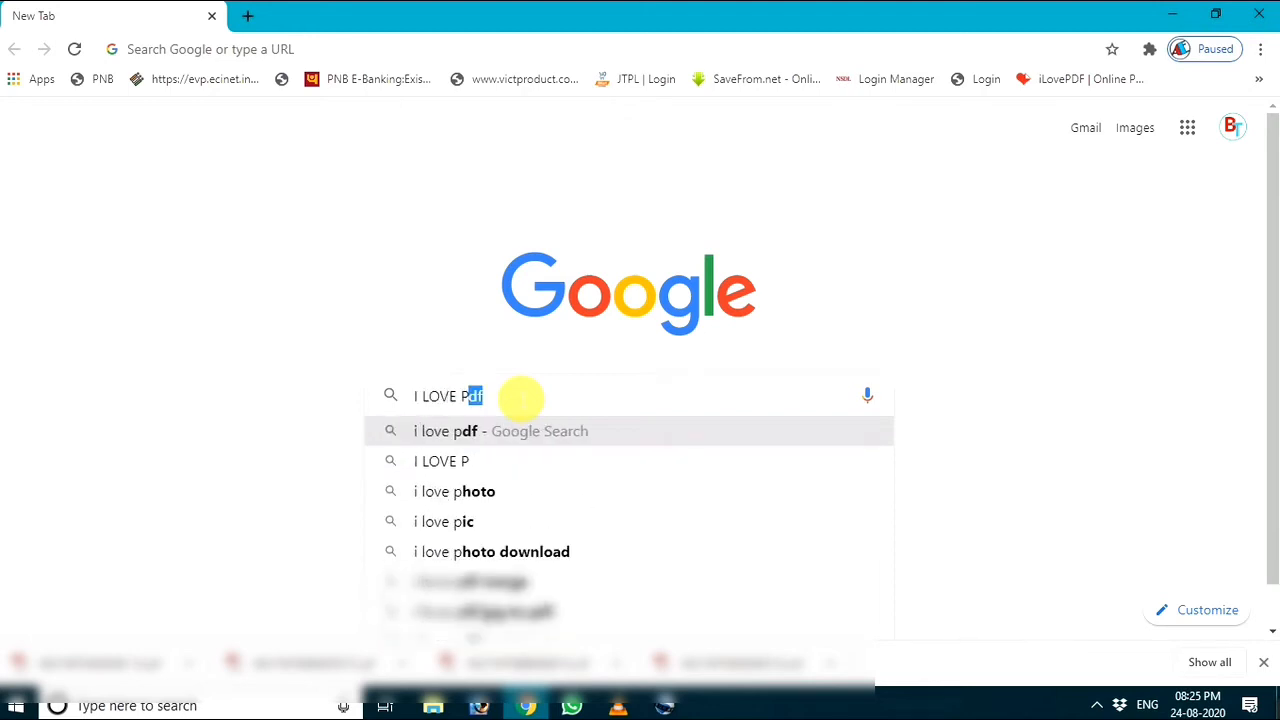
key("Return")
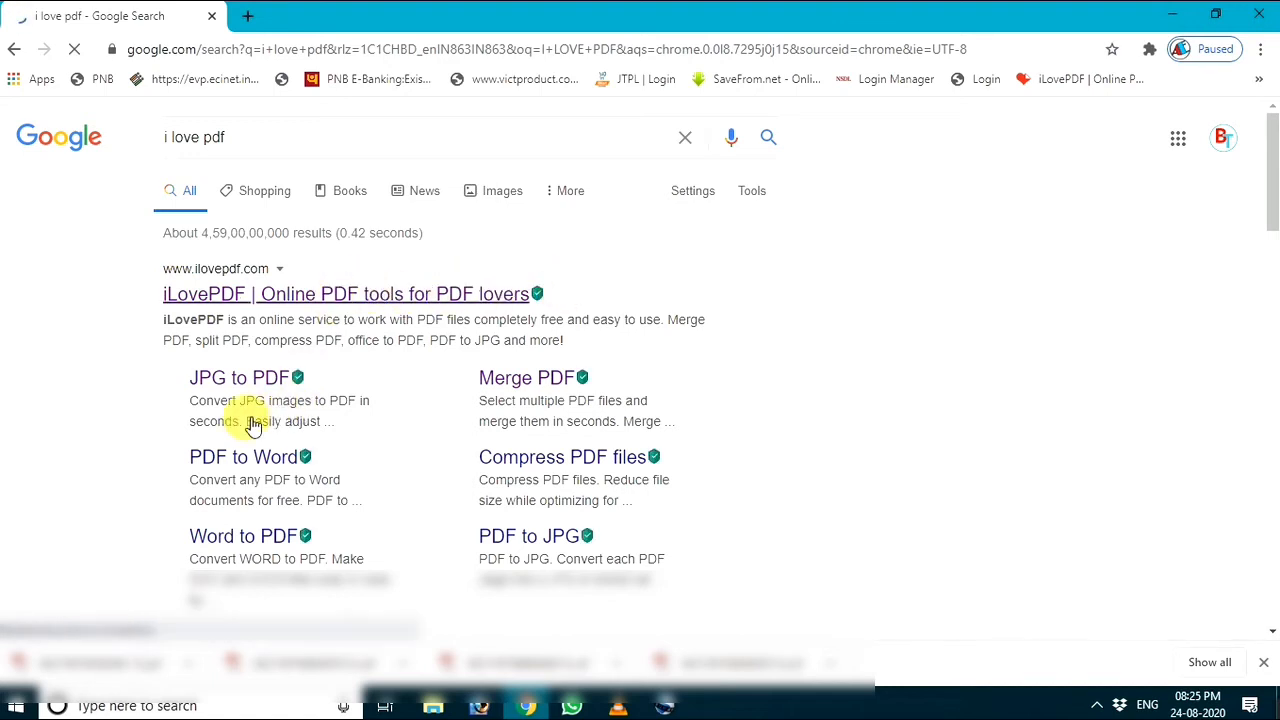
left_click(409, 297)
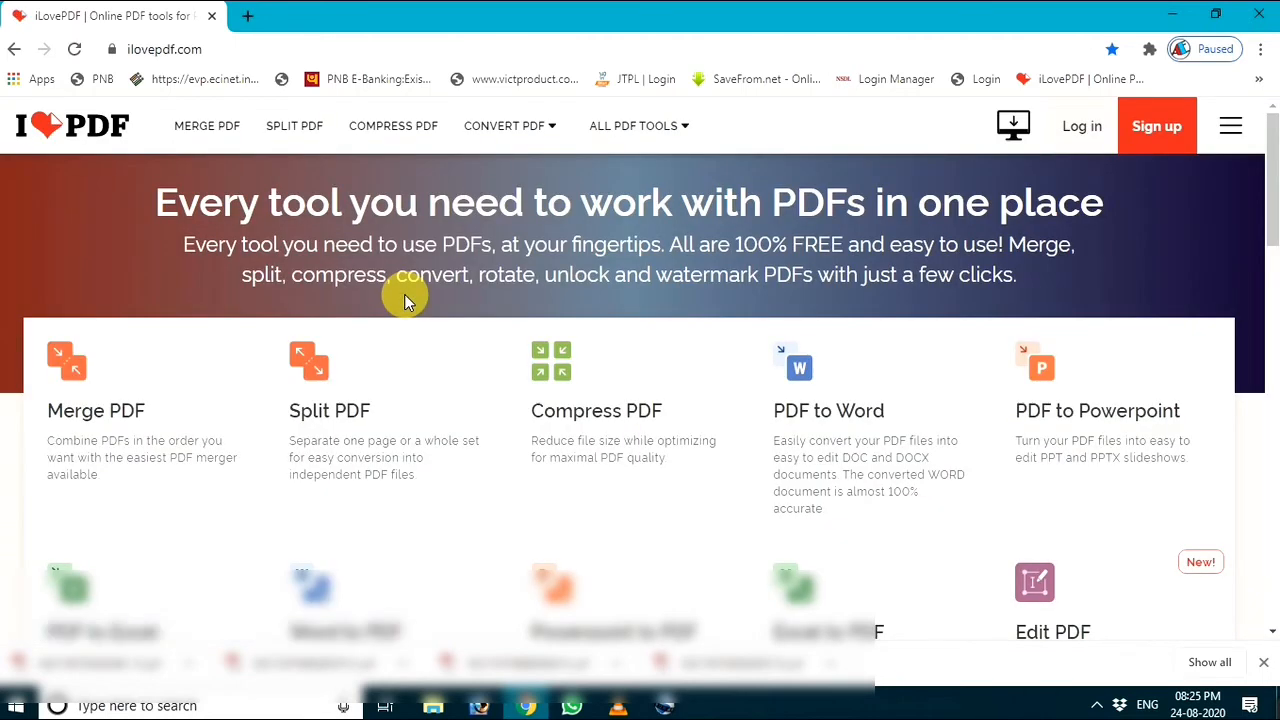
Find the JPG to PDF converter among the iLovePDF tools and open it.
scroll(369, 459, "down", 1)
scroll(369, 459, "down", 1)
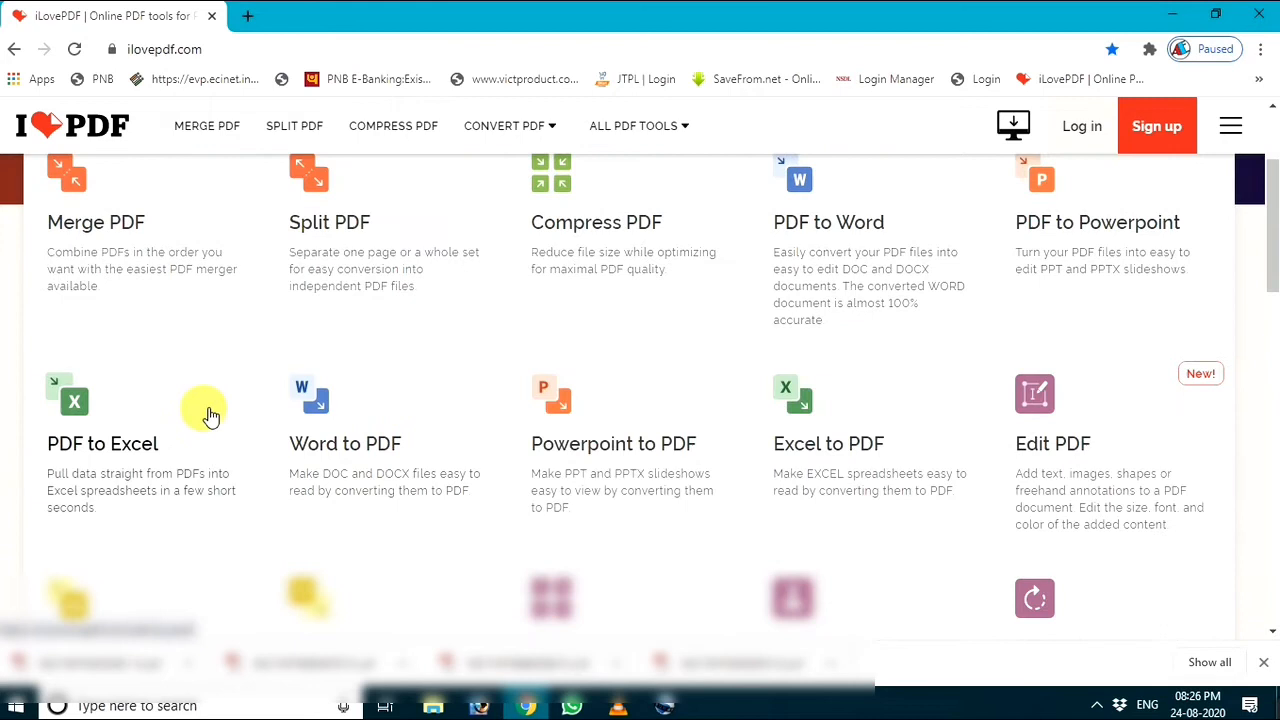
scroll(160, 378, "up", 2)
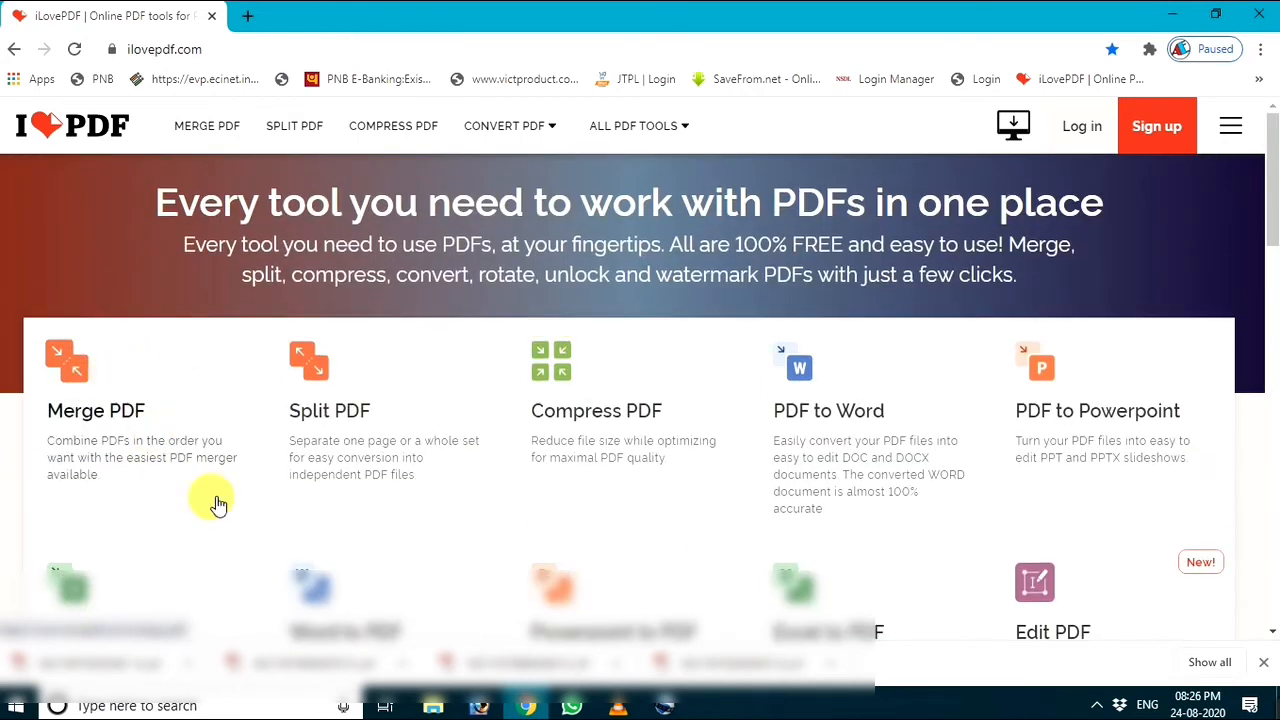
scroll(160, 500, "down", 1)
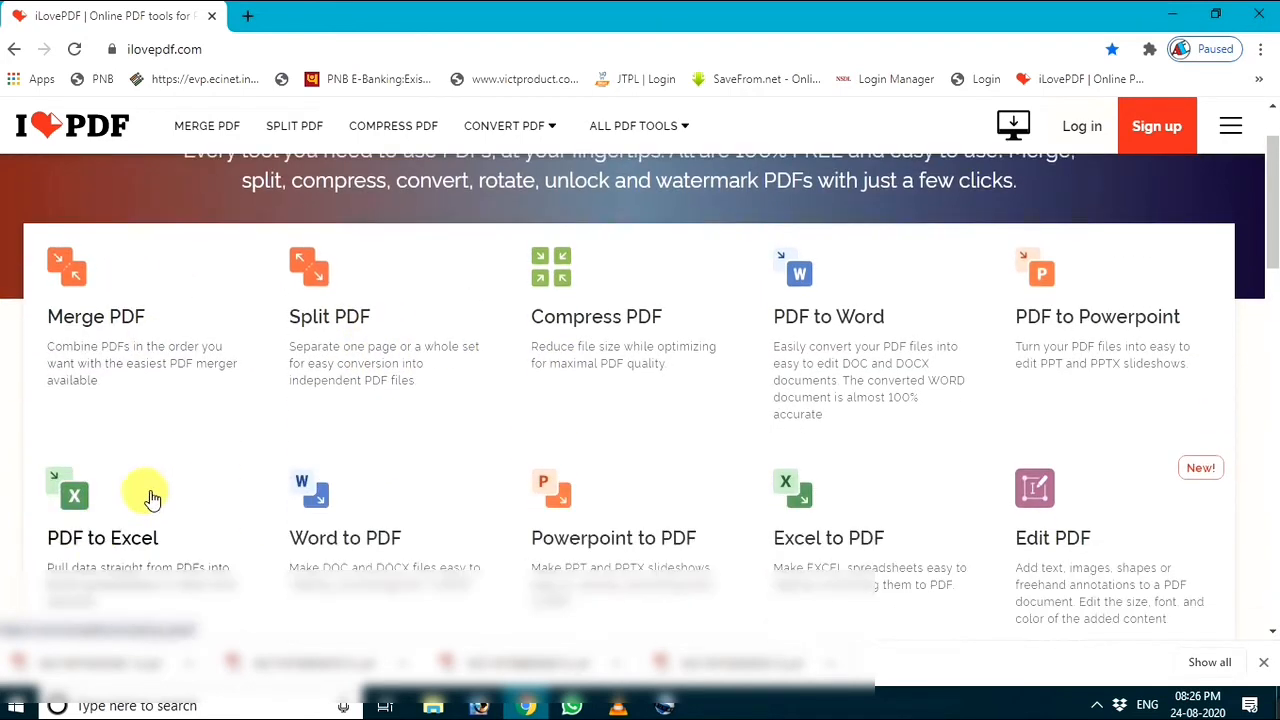
scroll(343, 540, "down", 4)
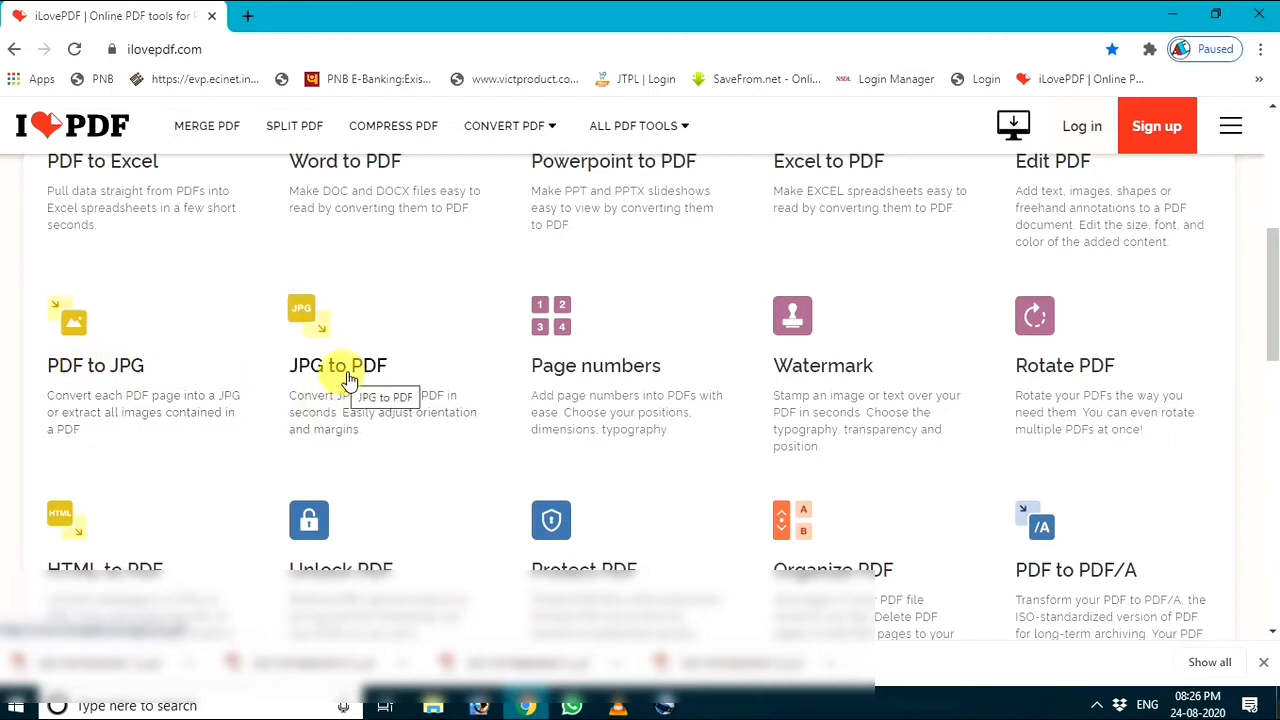
left_click(327, 345)
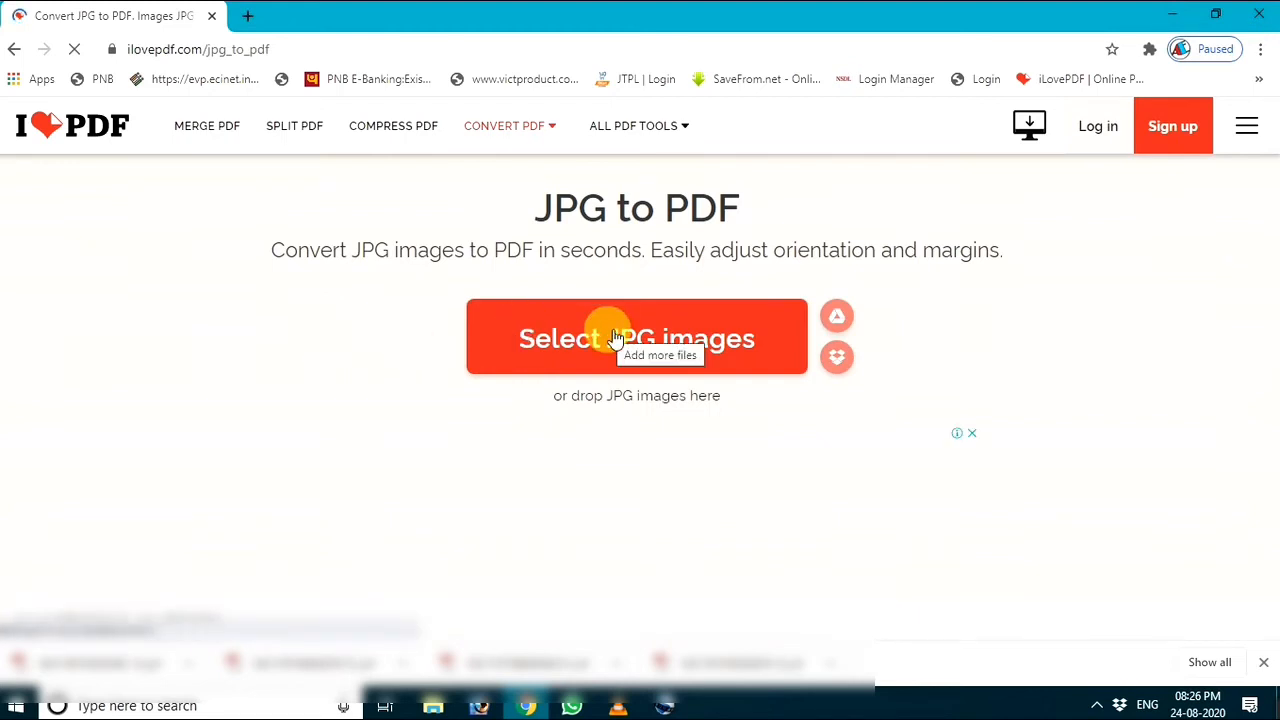
Start choosing JPG images for the conversion and browse the local disk to the PAN PDF folder.
left_click(614, 338)
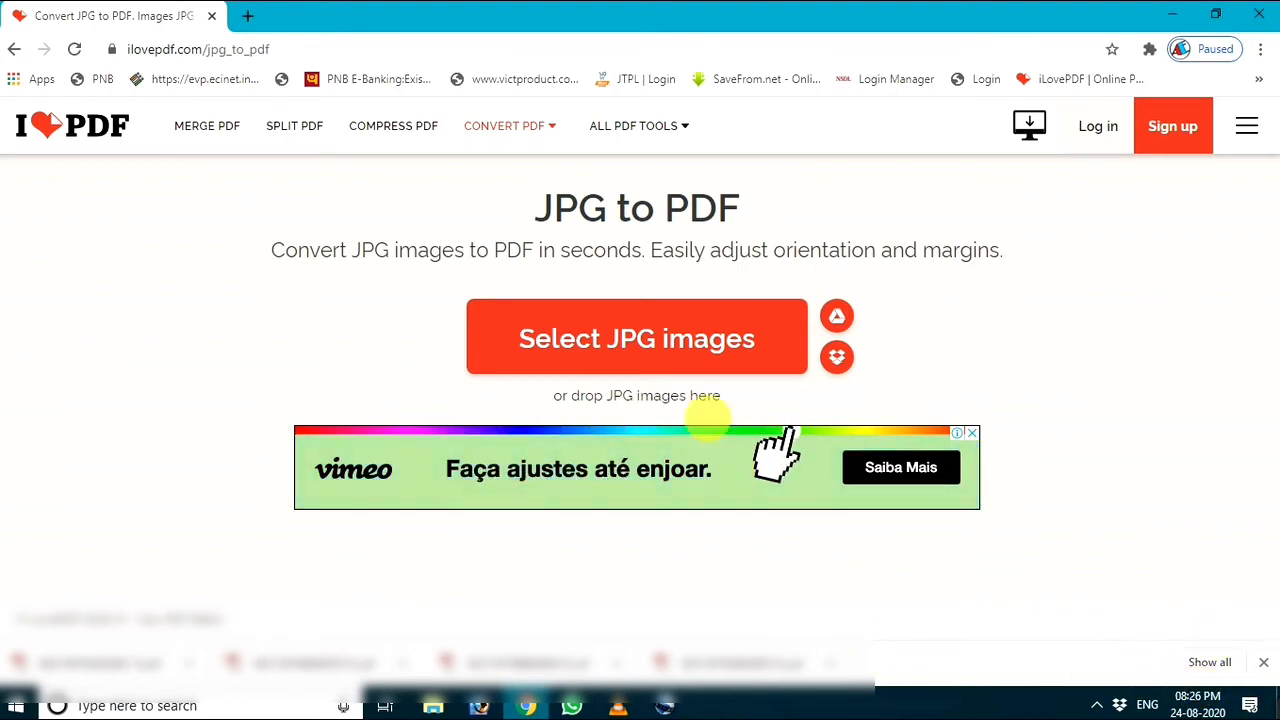
left_click(645, 333)
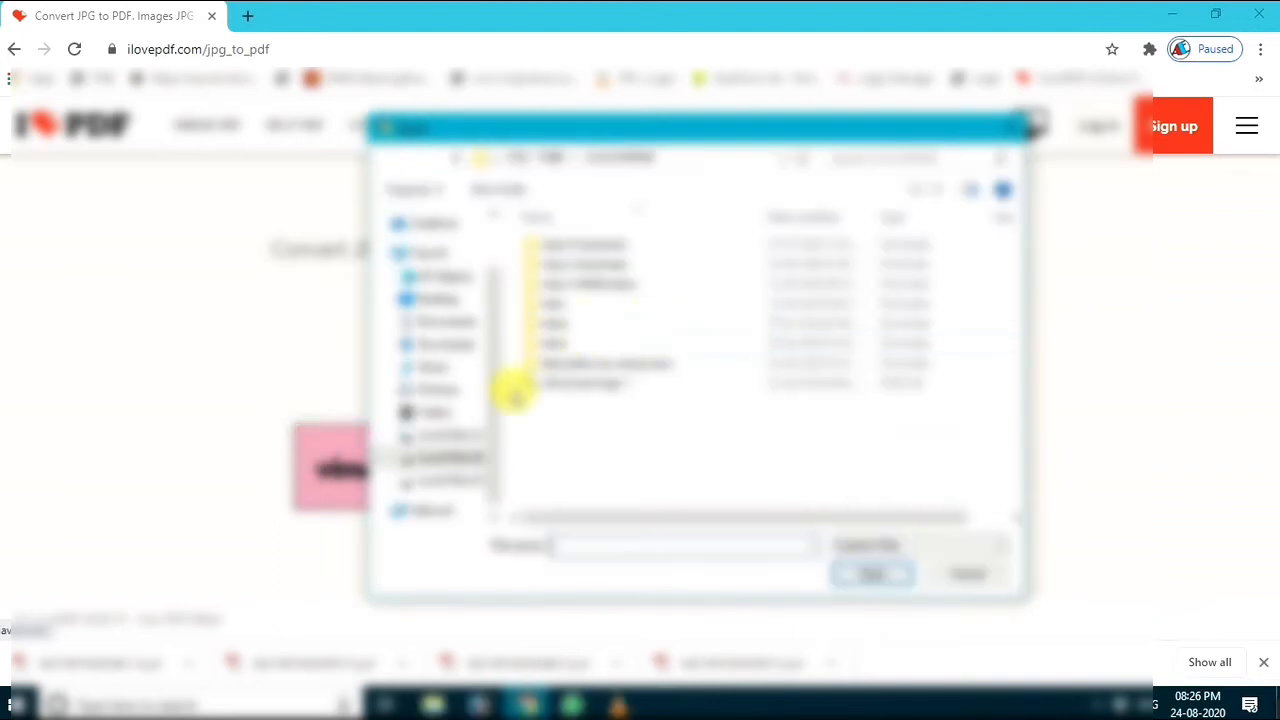
left_click(455, 457)
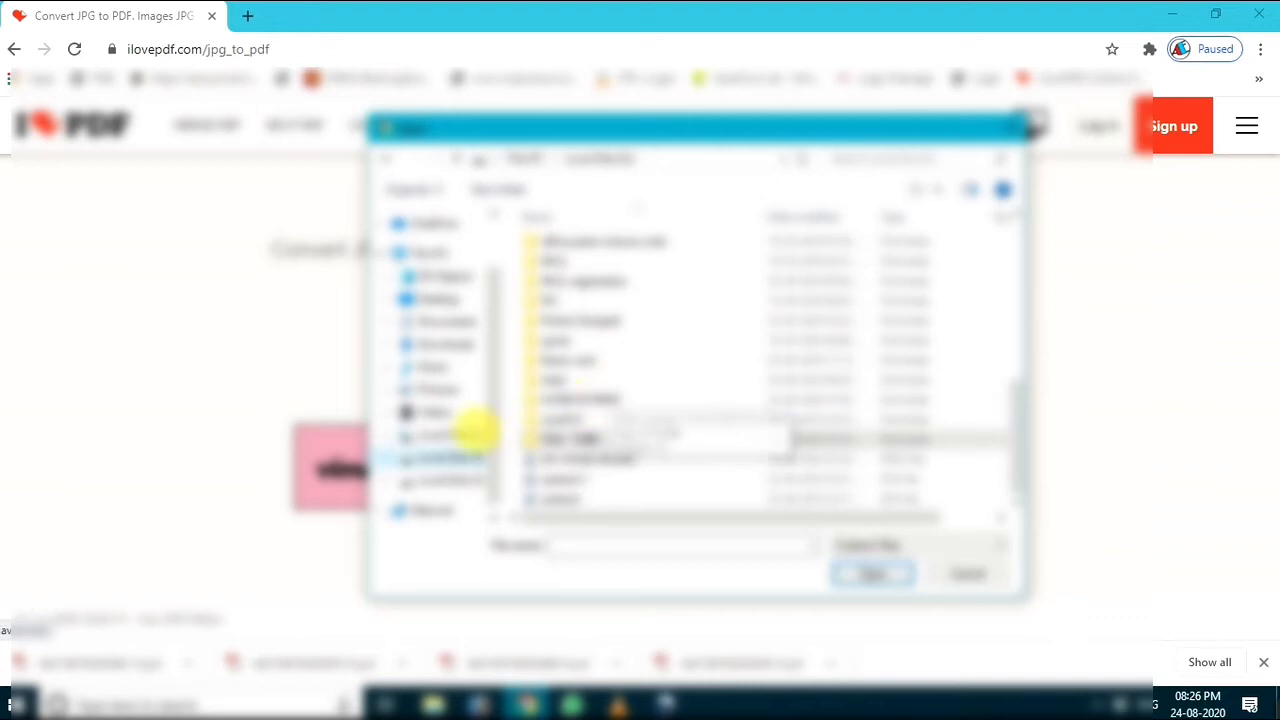
scroll(586, 343, "up", 2)
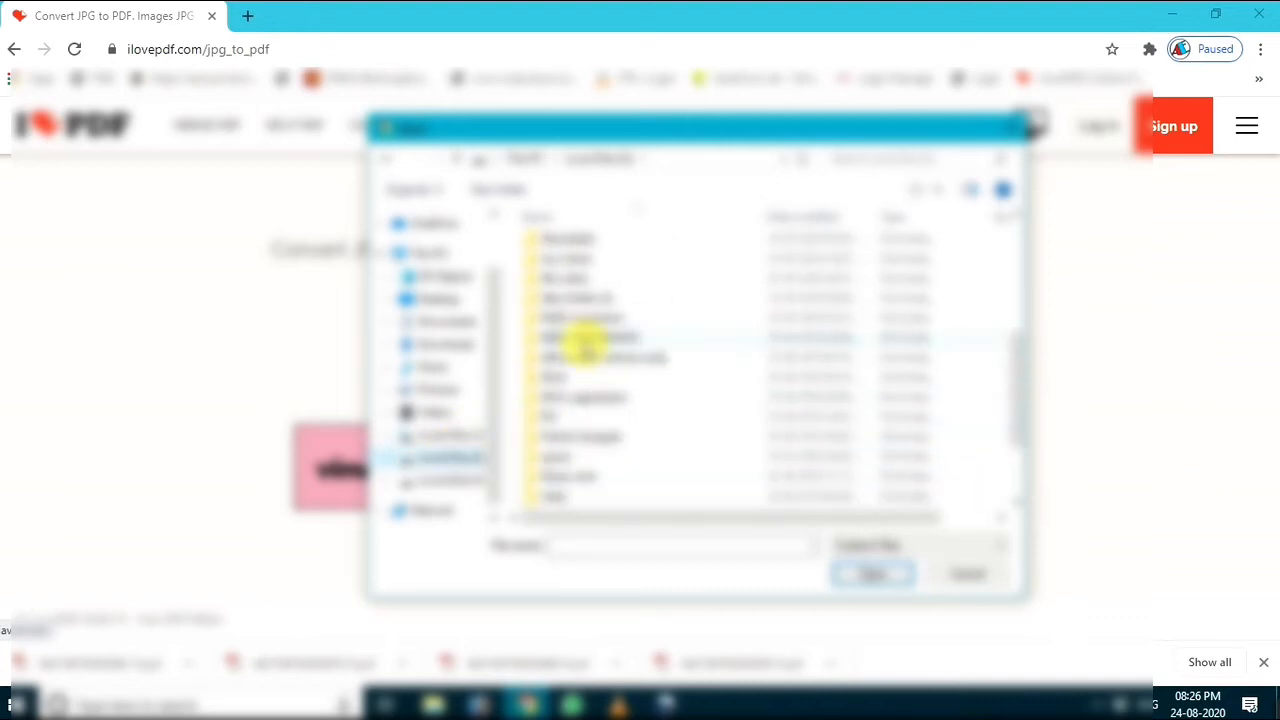
double_click(587, 337)
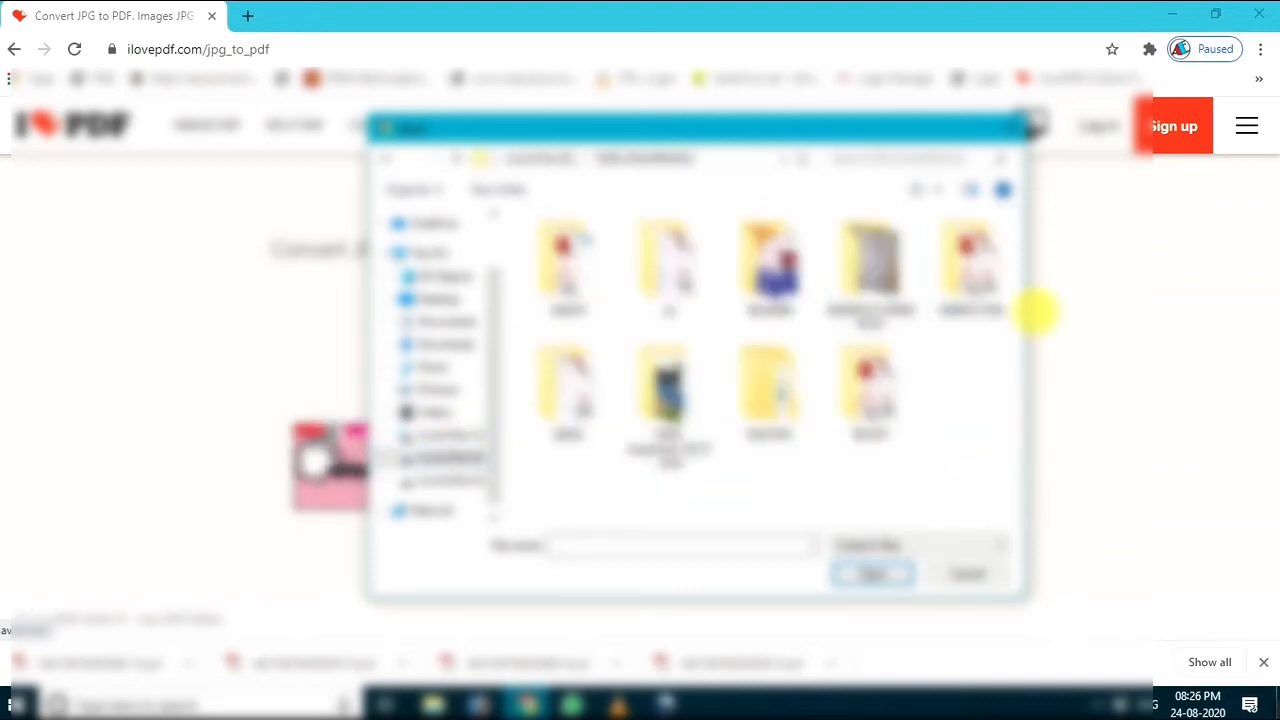
double_click(765, 390)
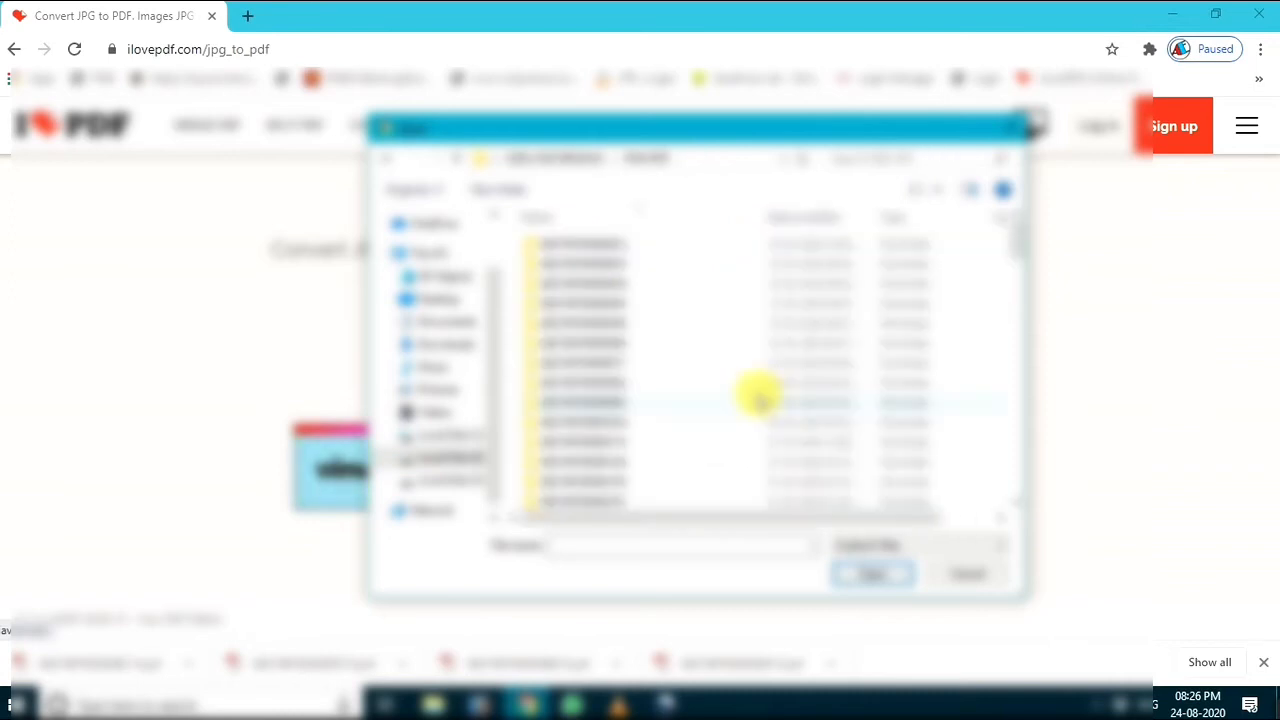
Open the applicant's folder near the end of the list and upload its three scanned images.
scroll(717, 383, "down", 5)
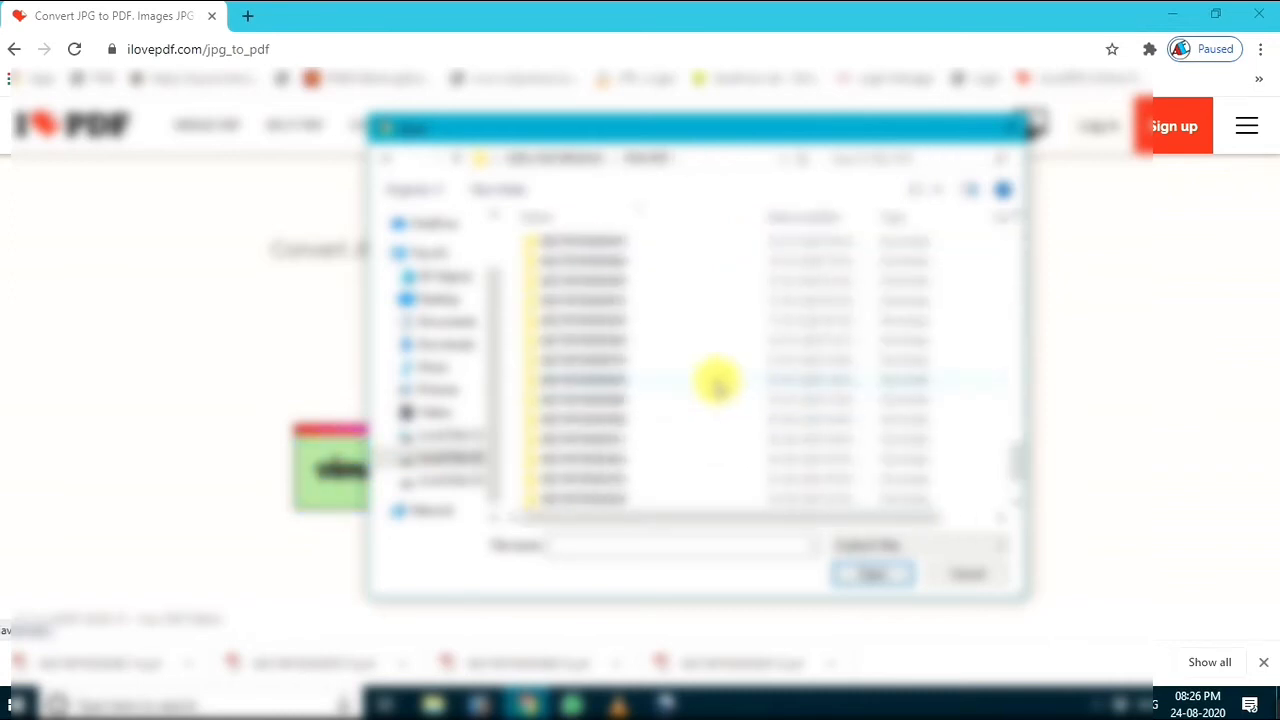
scroll(717, 383, "down", 2)
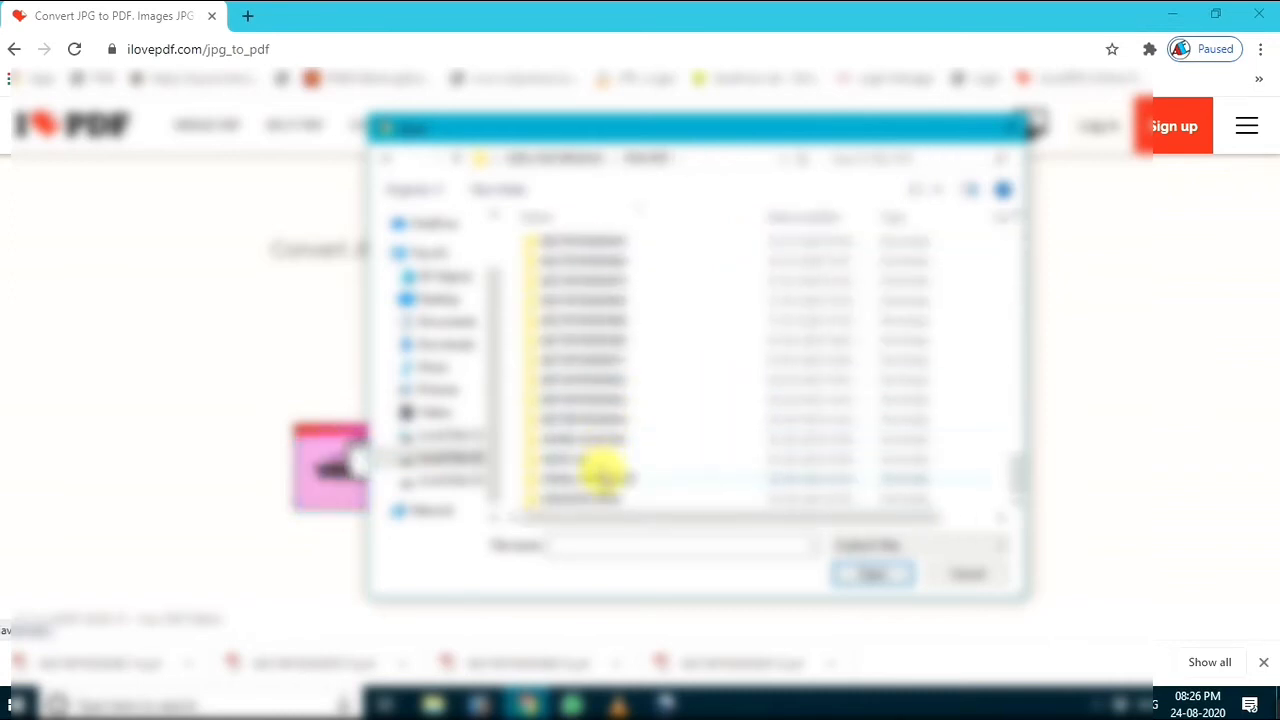
left_click(604, 437)
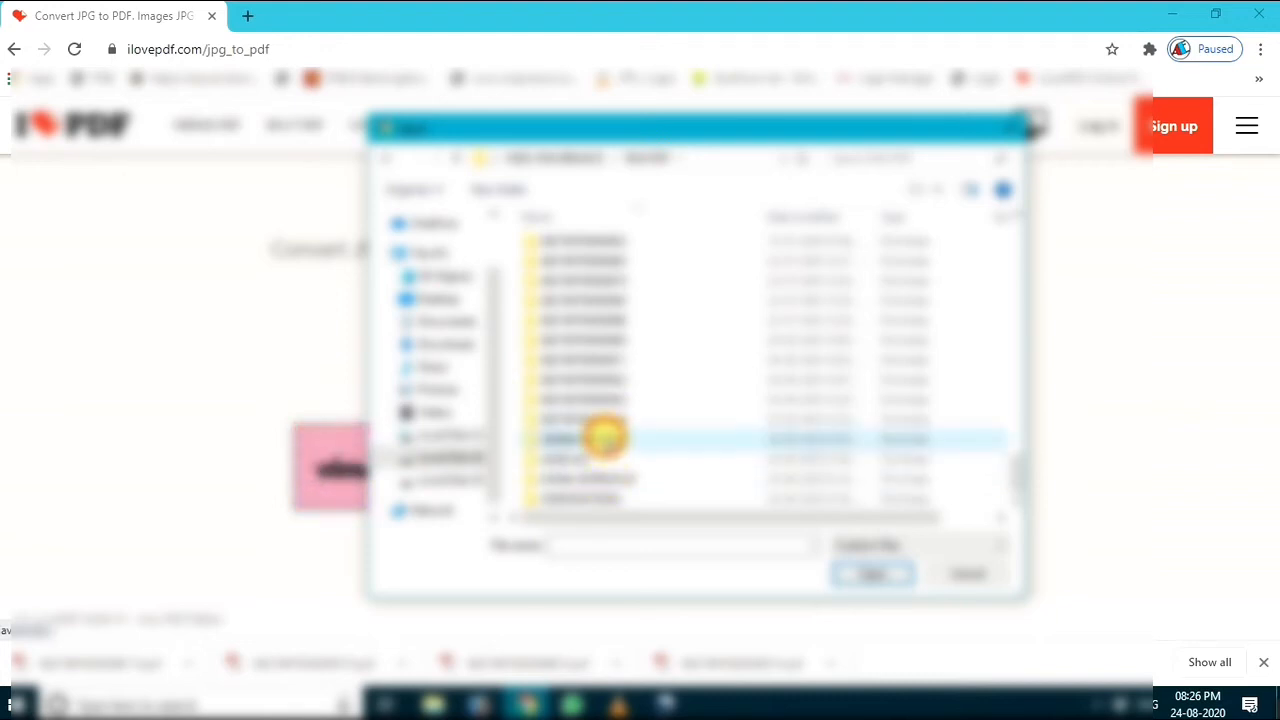
double_click(604, 437)
left_click_drag(531, 369, 866, 228)
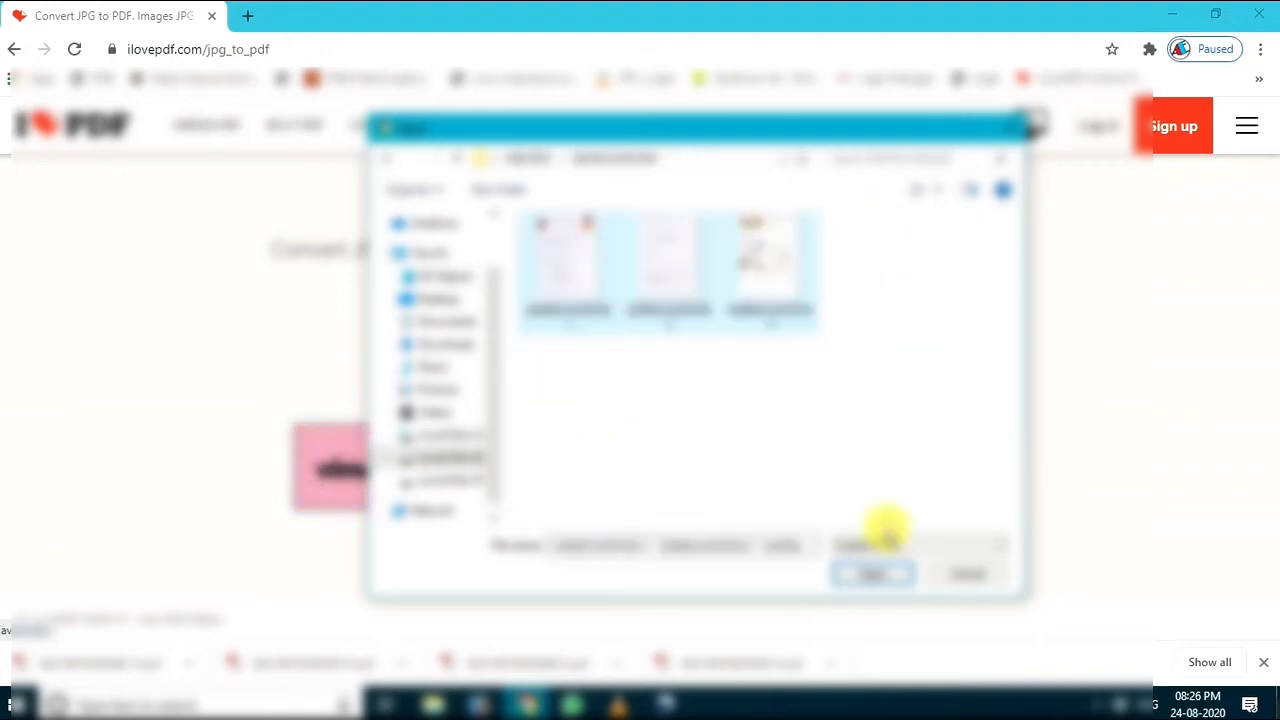
left_click(878, 571)
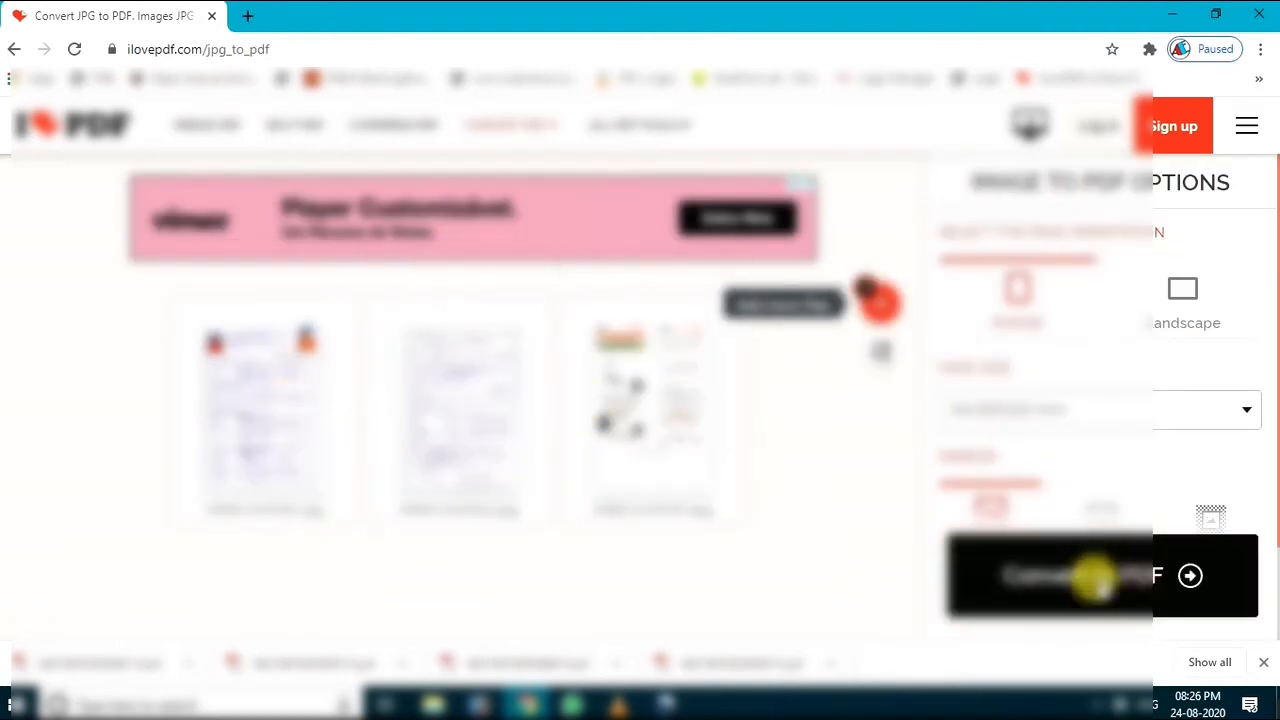
Convert the three images to PDF, clear the old downloads, and show the downloaded PDF in its folder.
left_click(1097, 580)
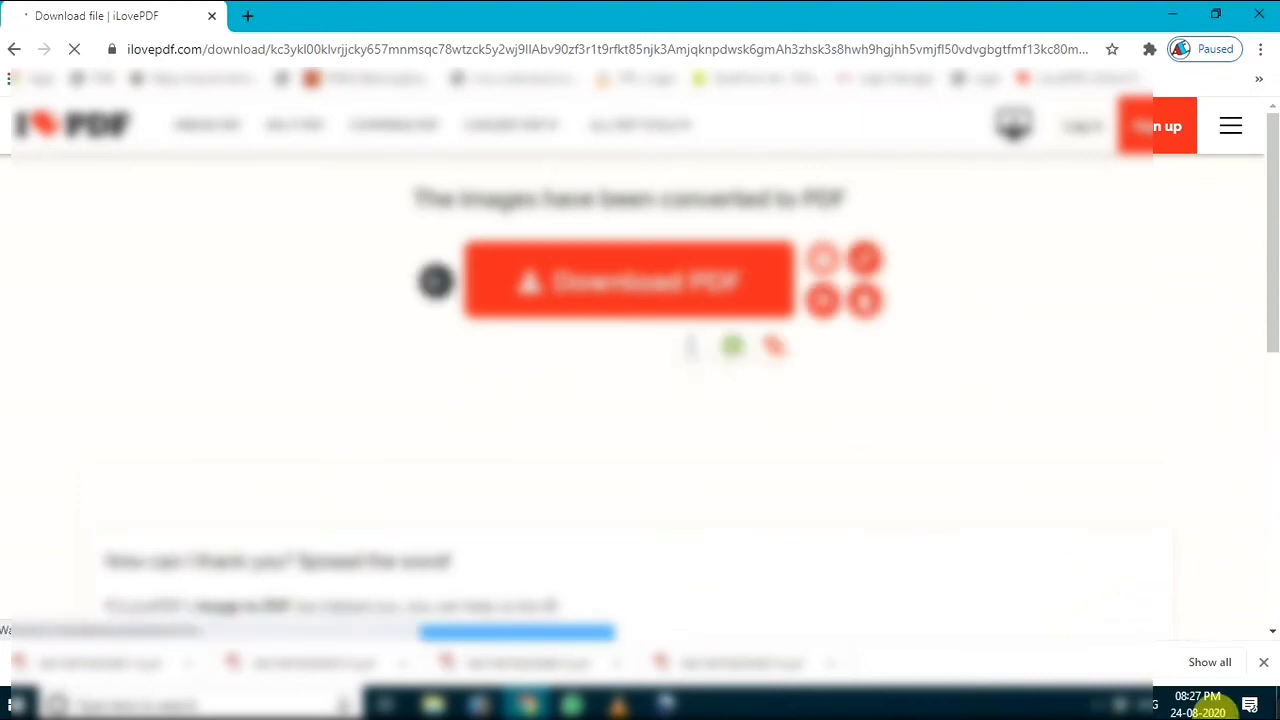
left_click(1265, 660)
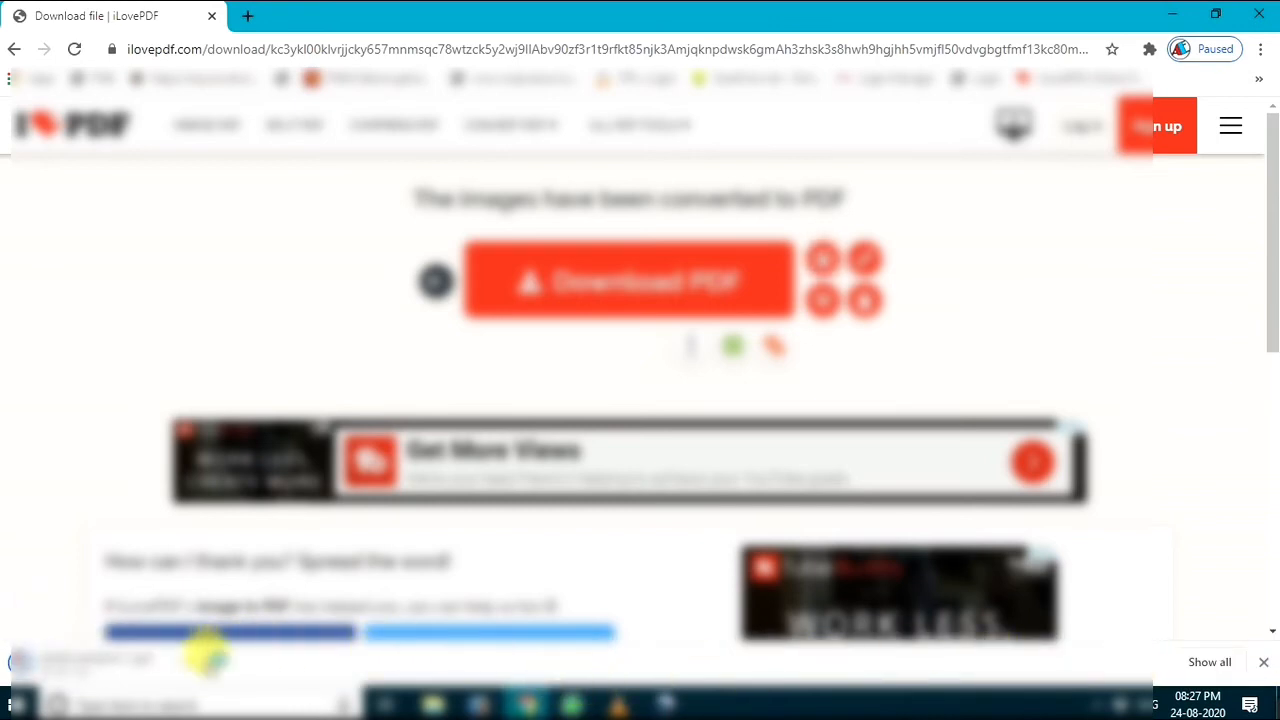
left_click(189, 663)
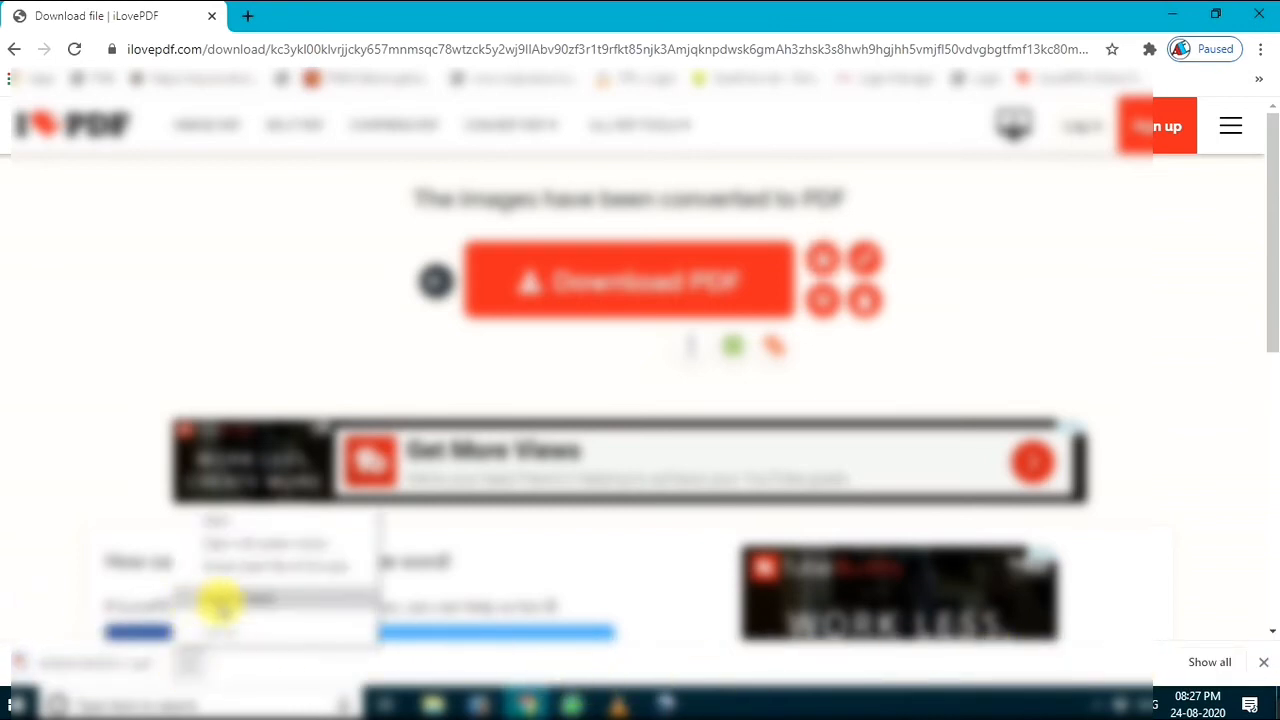
left_click(222, 598)
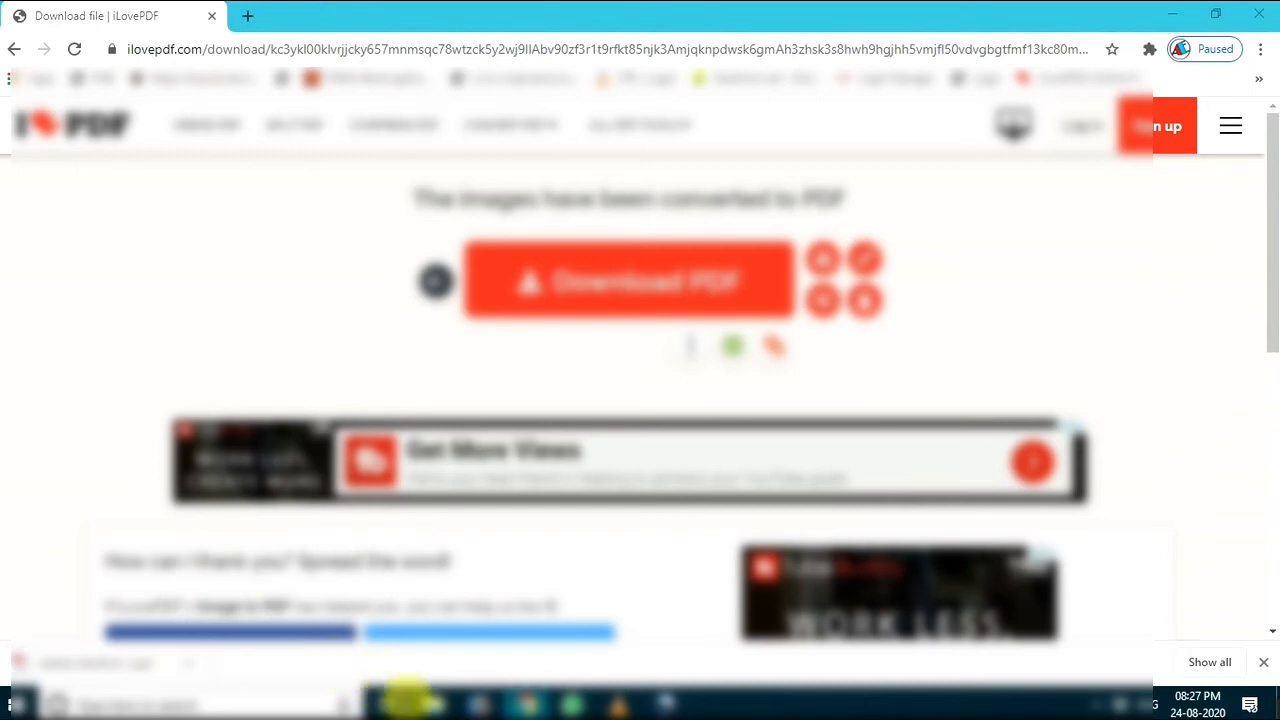
left_click(416, 696)
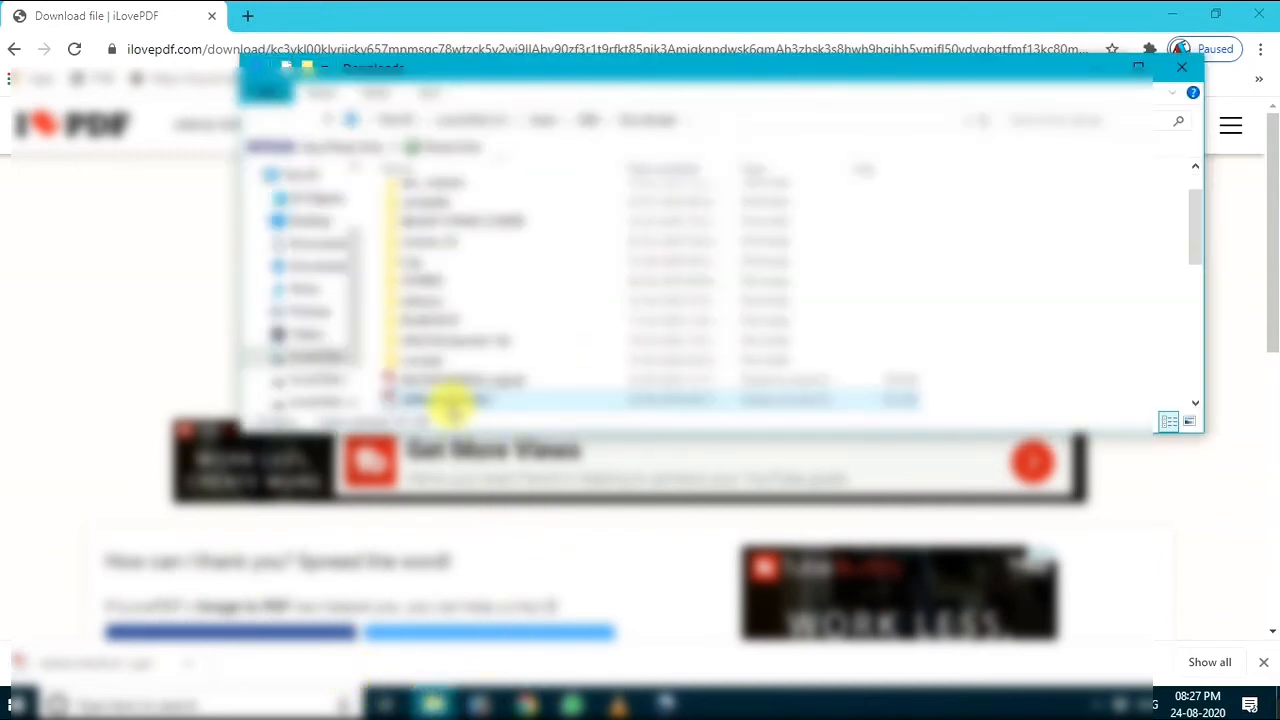
Cut the new PDF from the Downloads folder and browse the local disk to the PAN PDF folder.
right_click(447, 400)
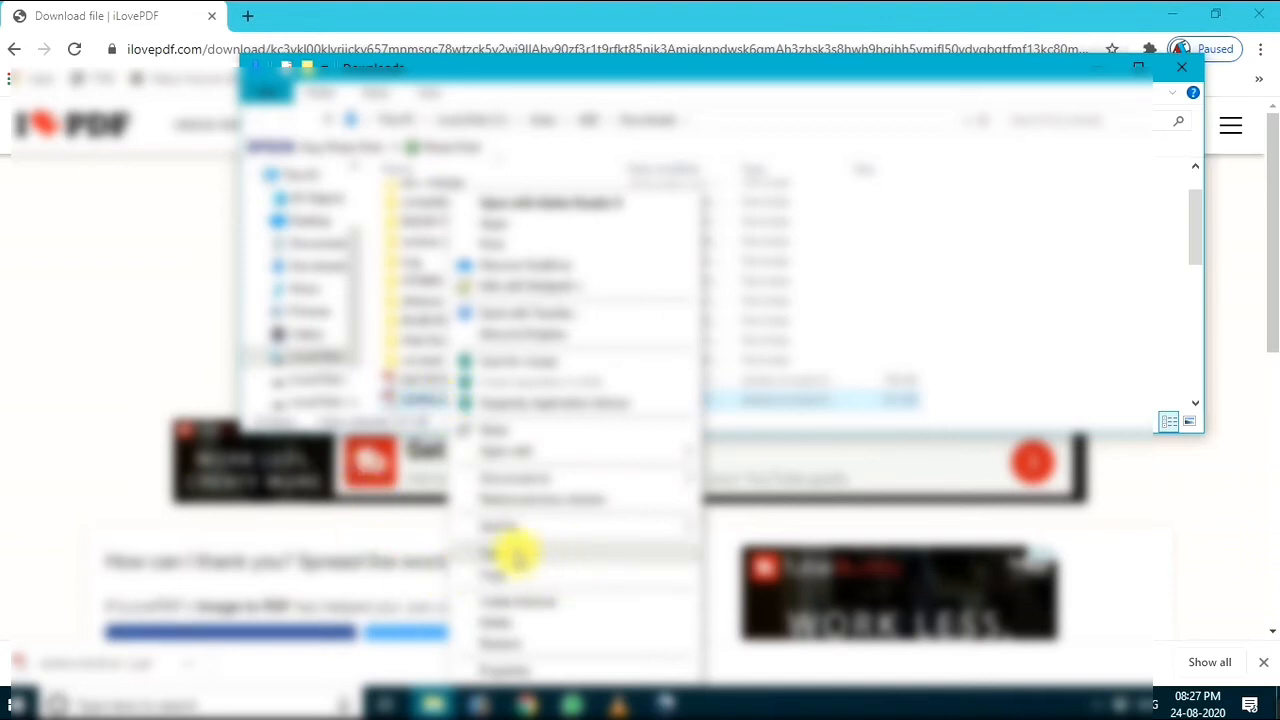
left_click(506, 556)
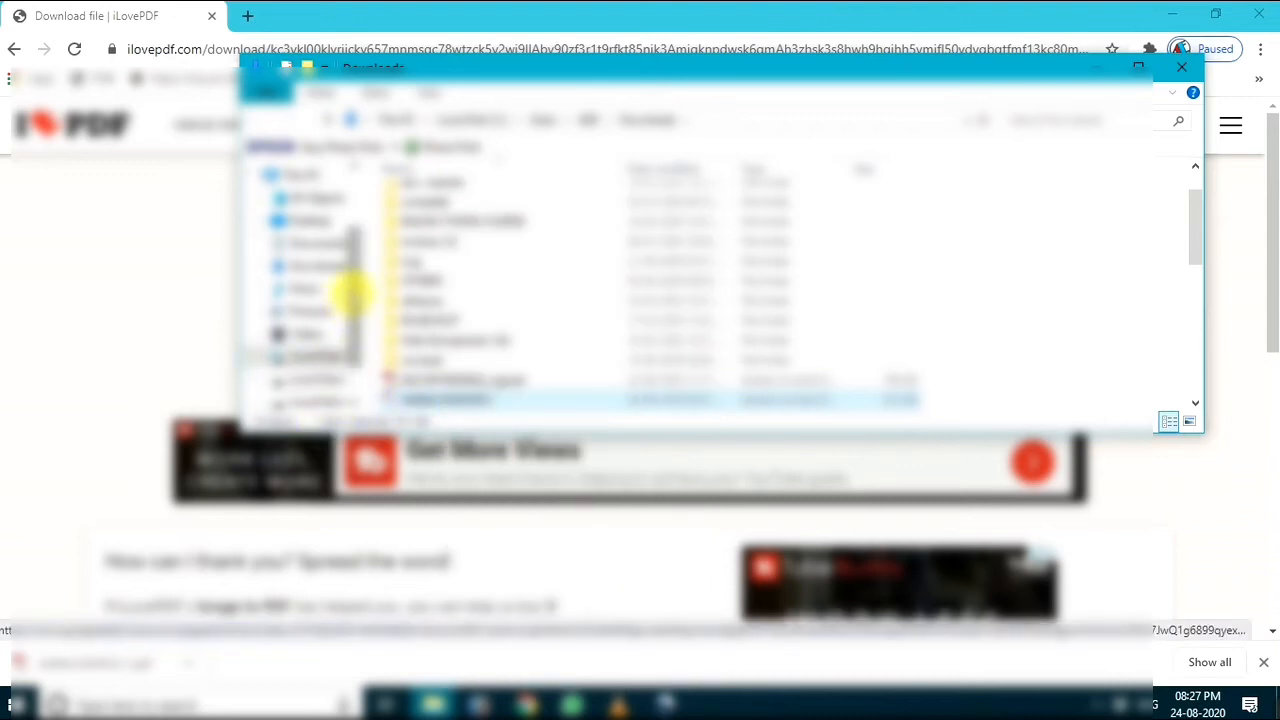
scroll(352, 295, "down", 2)
left_click(306, 320)
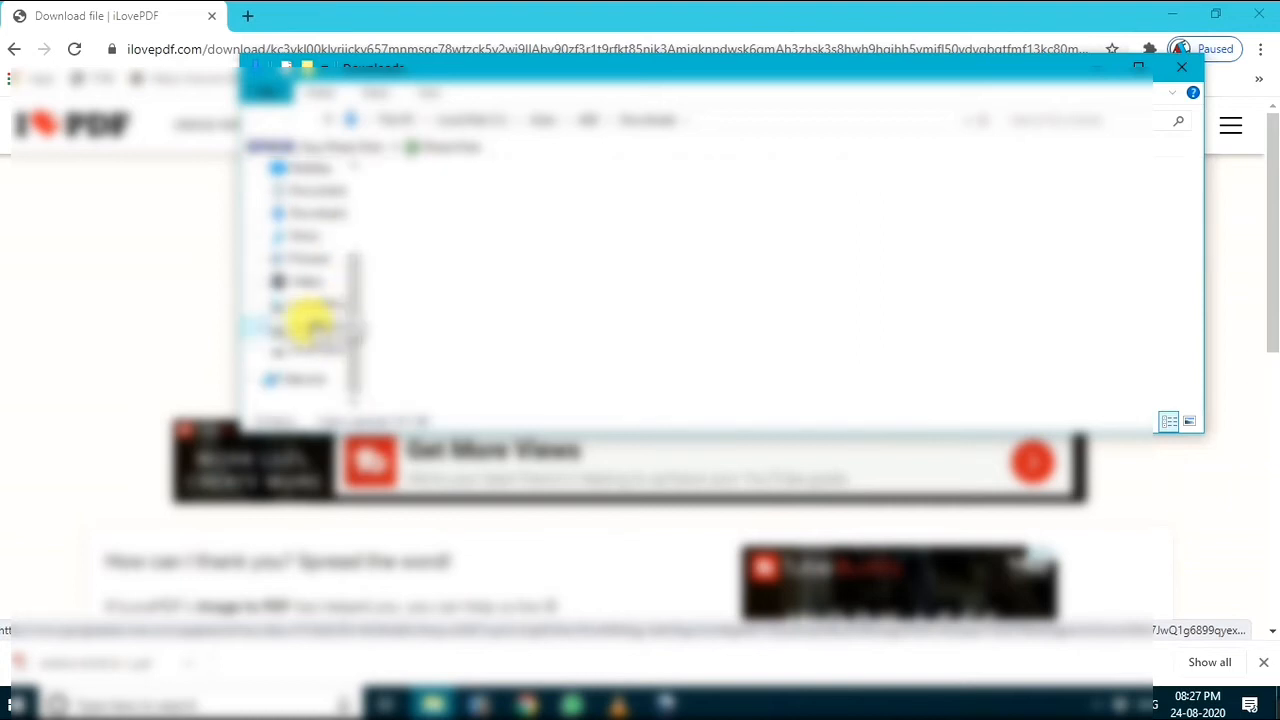
scroll(460, 322, "down", 3)
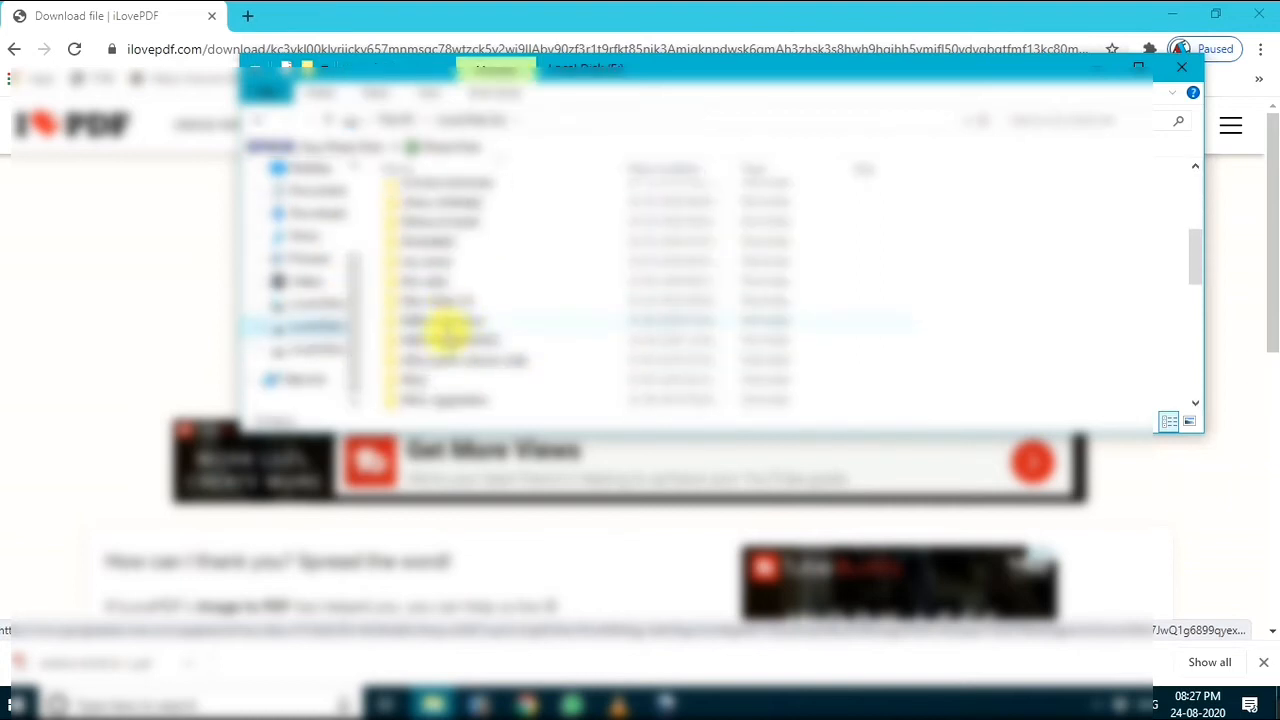
left_click(444, 342)
double_click(444, 342)
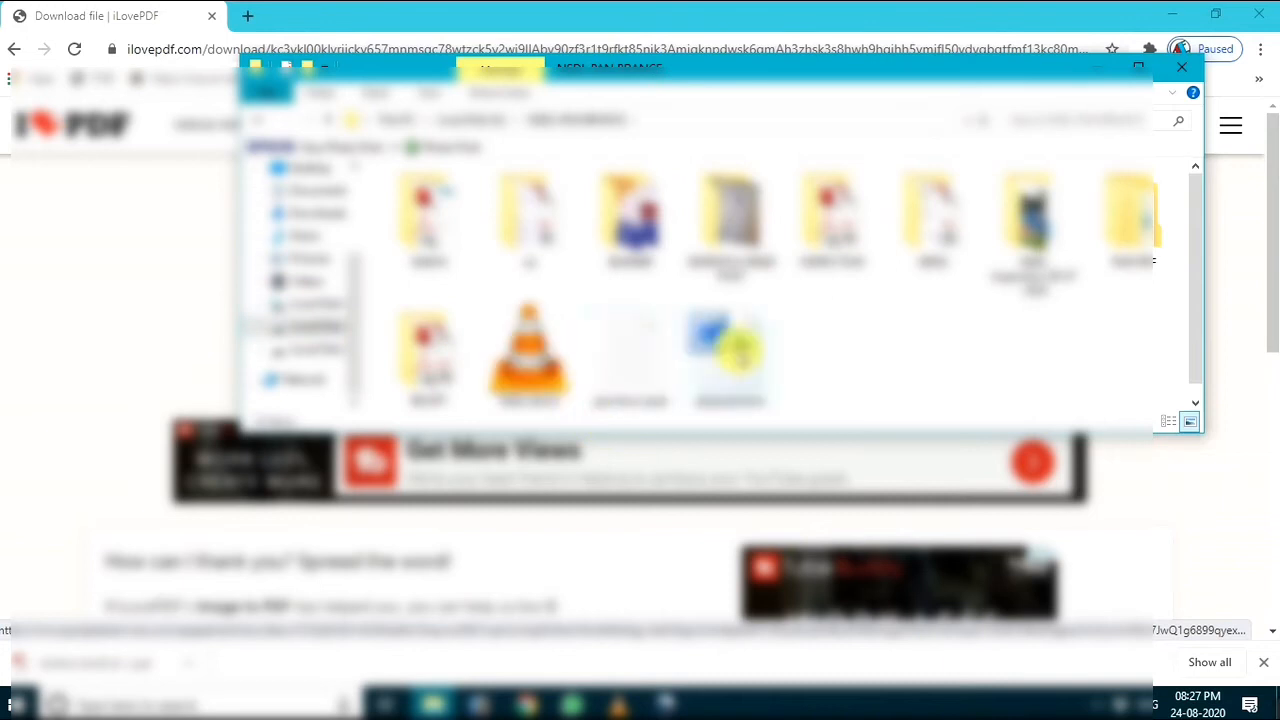
double_click(1123, 214)
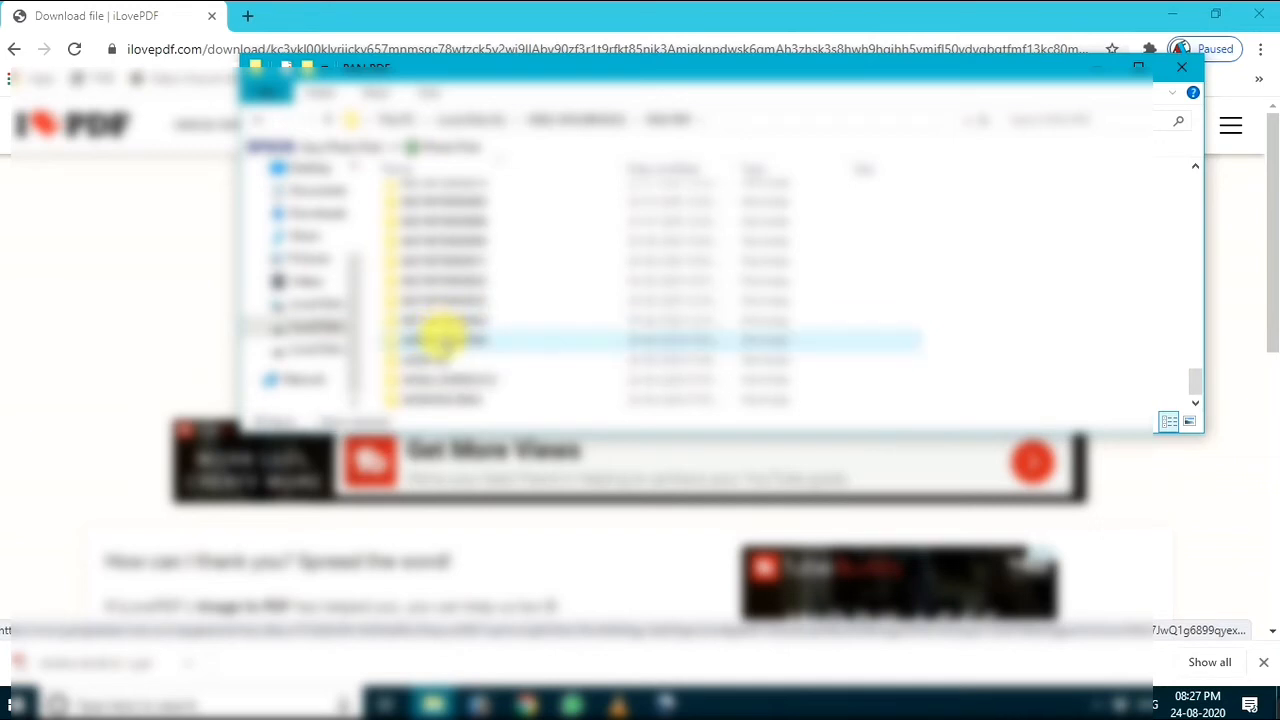
Paste the cut PDF into the applicant's folder beside the scanned images and minimise the folder window.
double_click(443, 340)
right_click(576, 298)
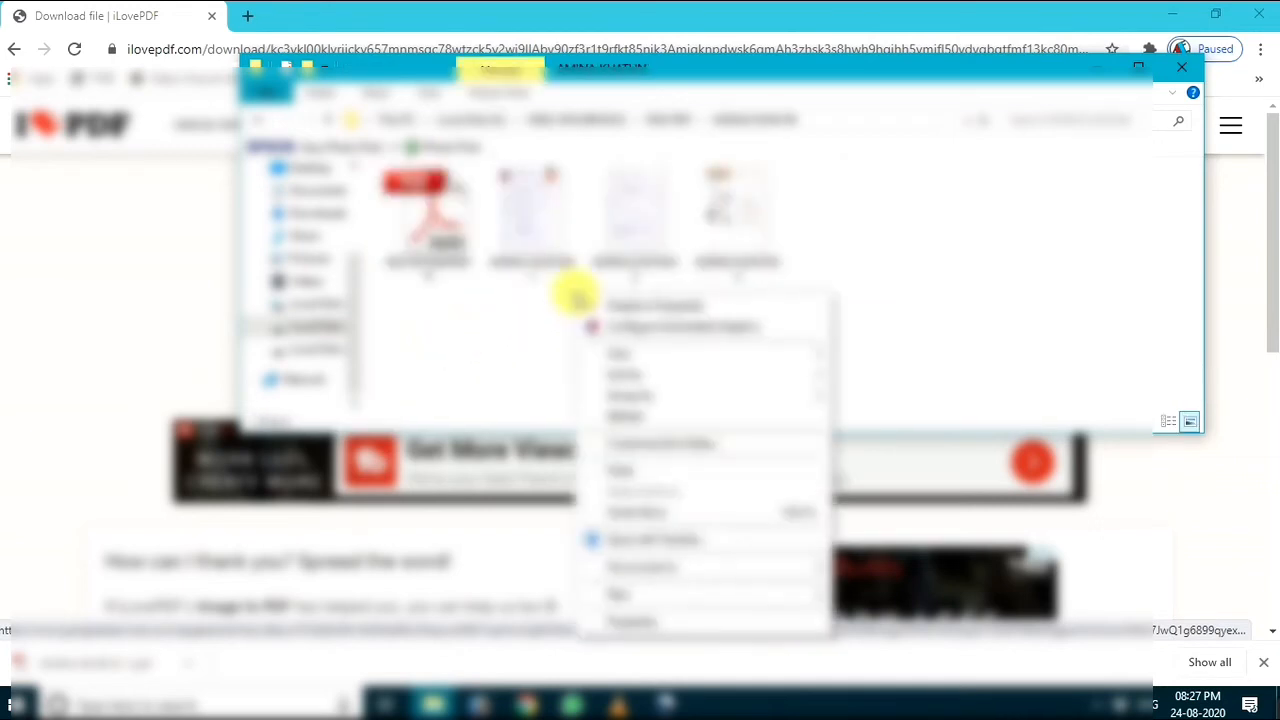
left_click(929, 178)
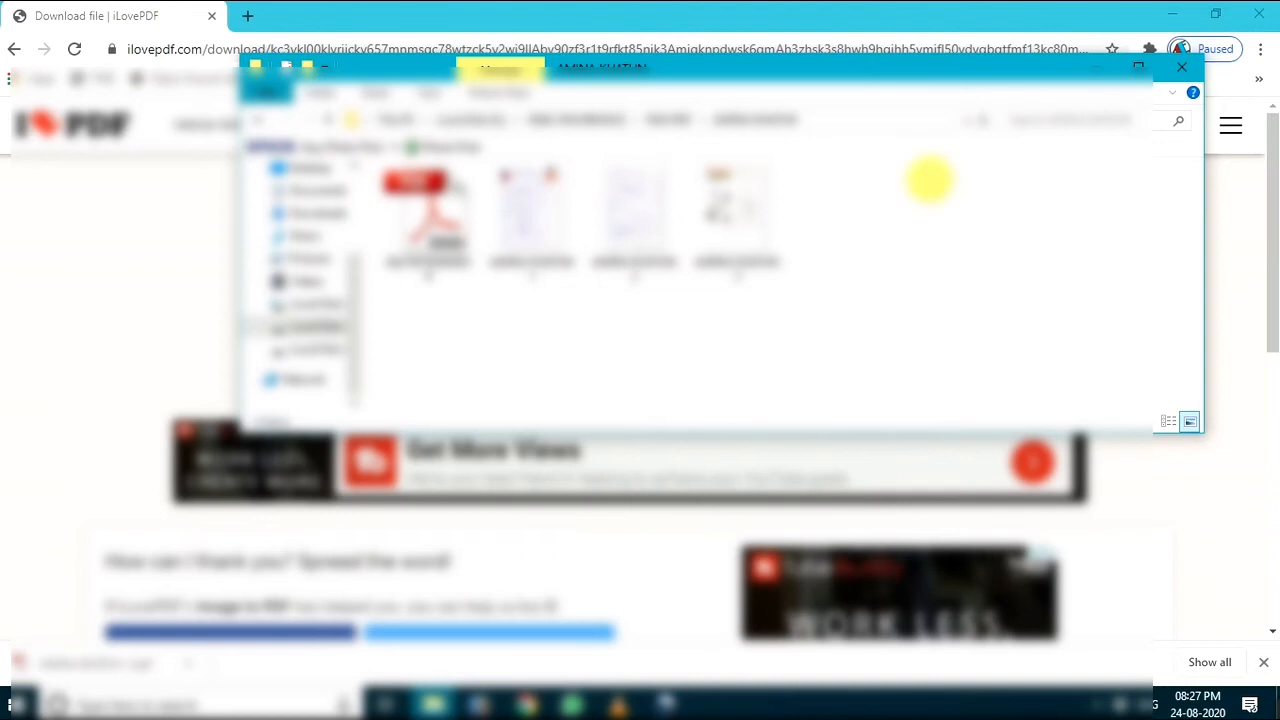
right_click(929, 178)
left_click(966, 357)
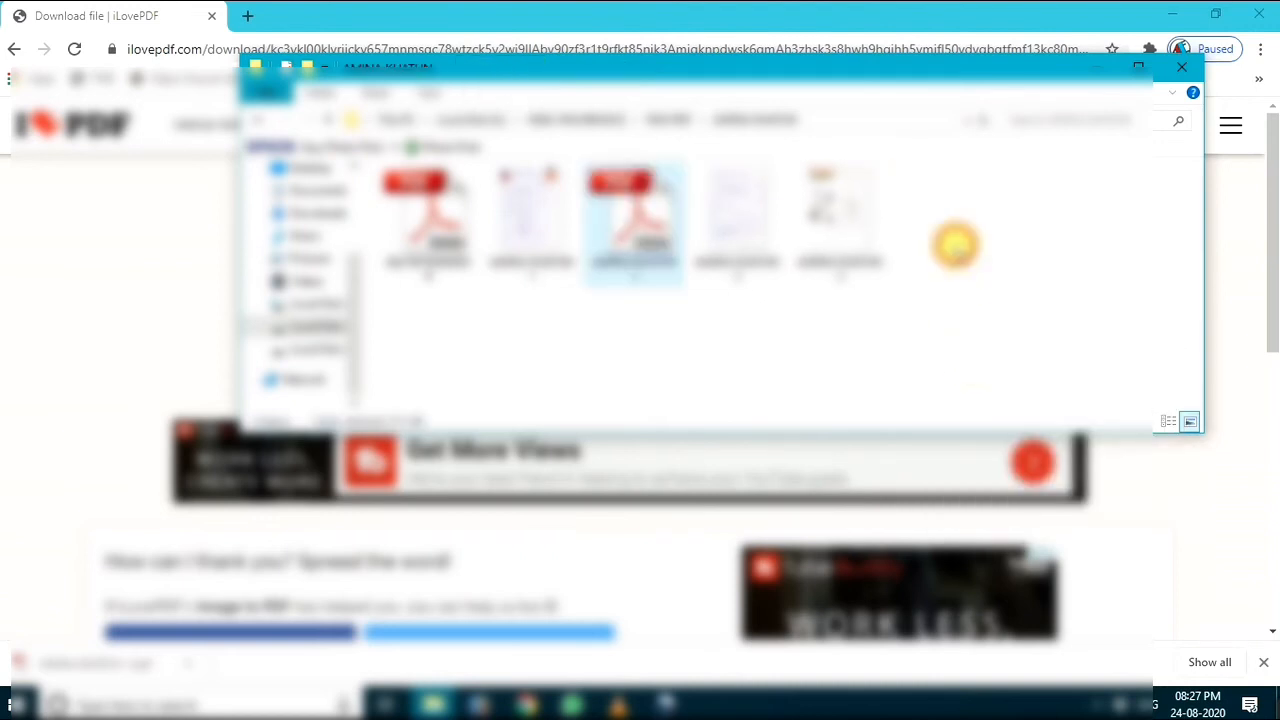
left_click(1095, 66)
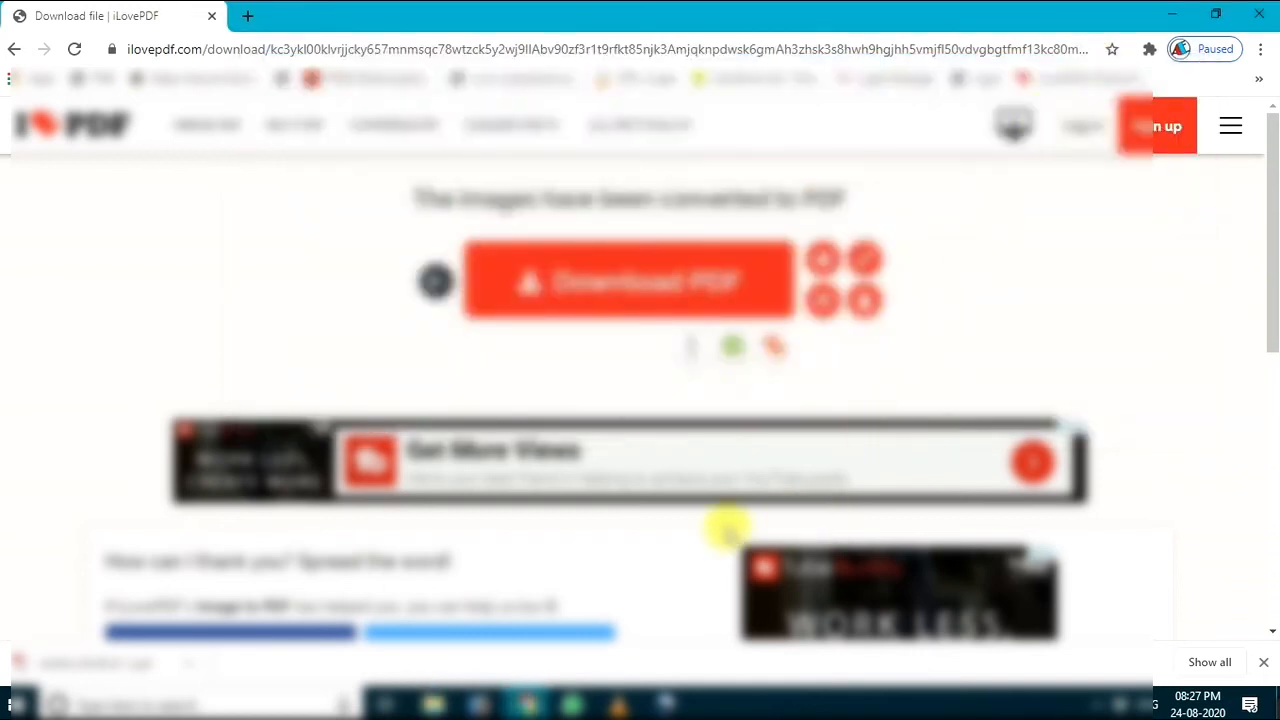
mouse_move(432, 704)
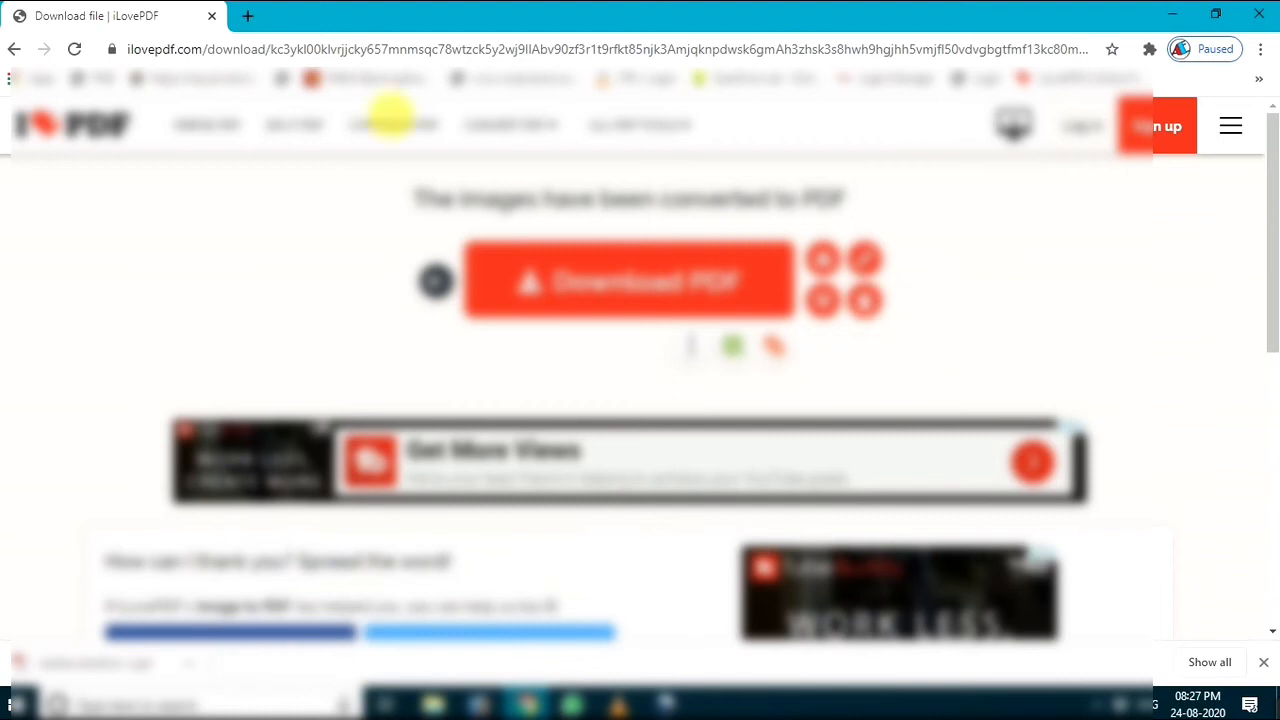
Open a spare new tab and delete the converted PDF from the iLovePDF download page immediately.
left_click(247, 16)
left_click(128, 18)
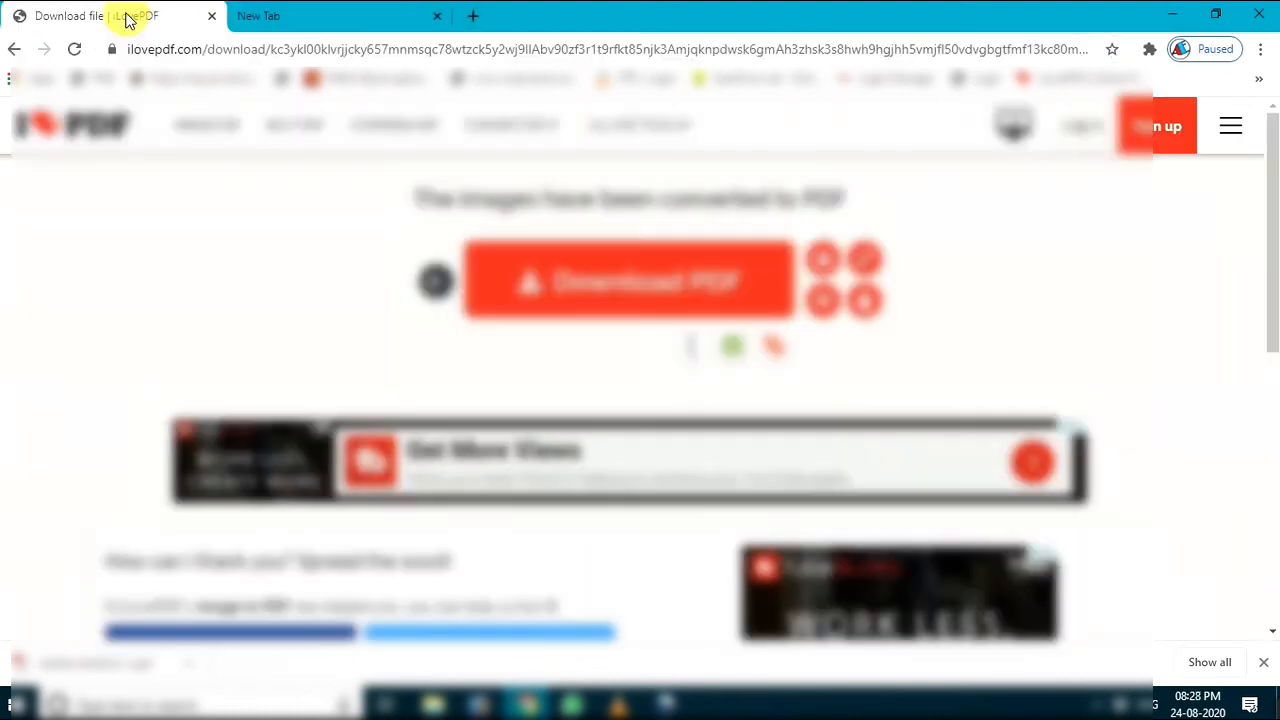
left_click(865, 299)
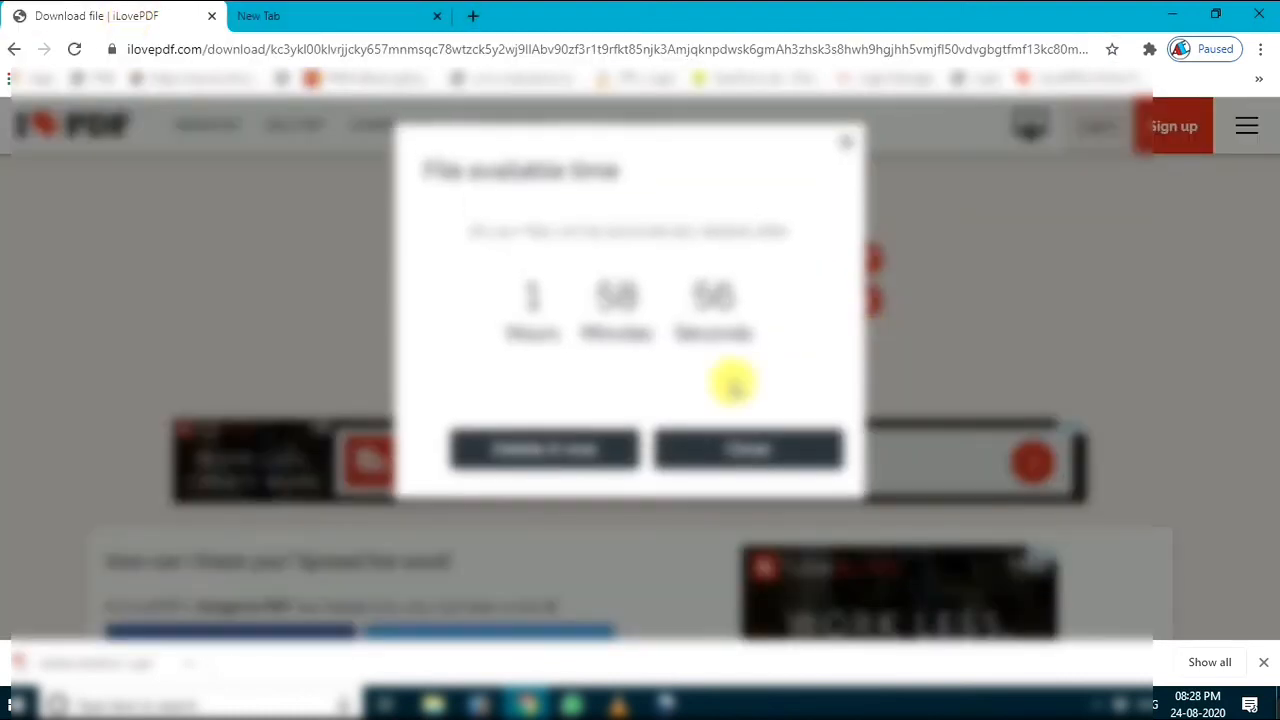
left_click(594, 450)
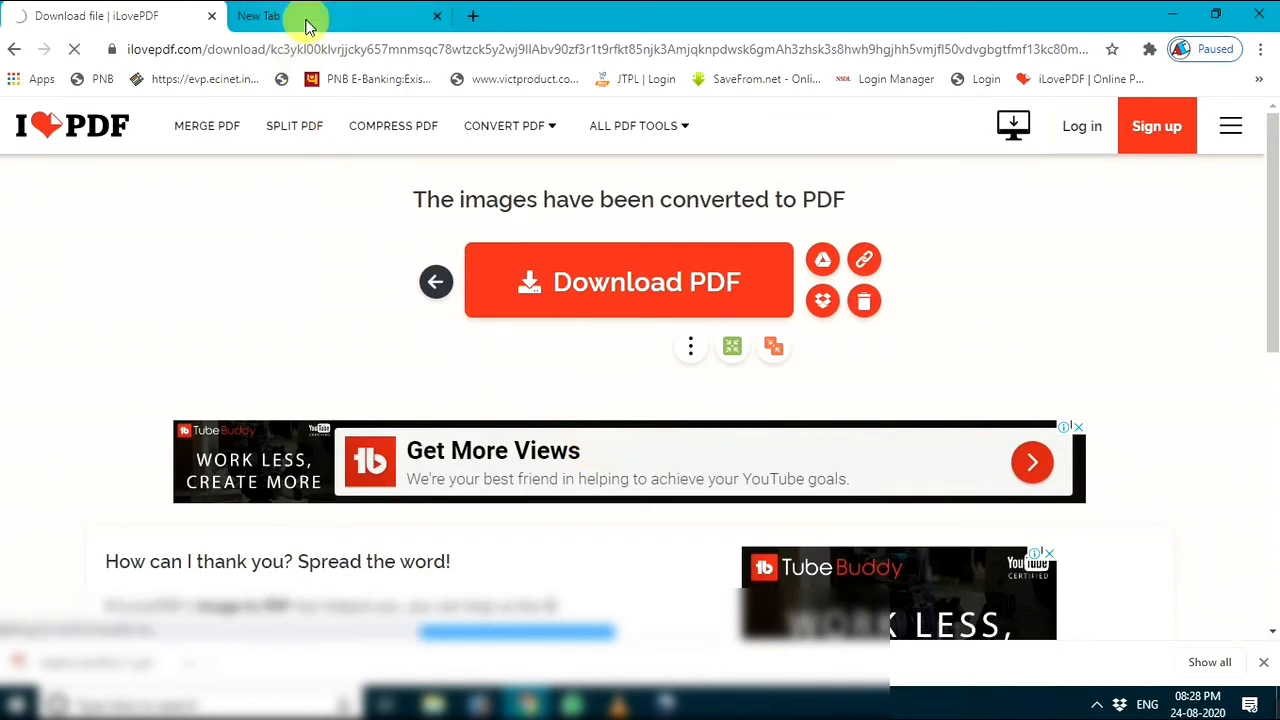
Search Google for "i love pdf" in the new tab and open the iLovePDF website.
left_click(306, 20)
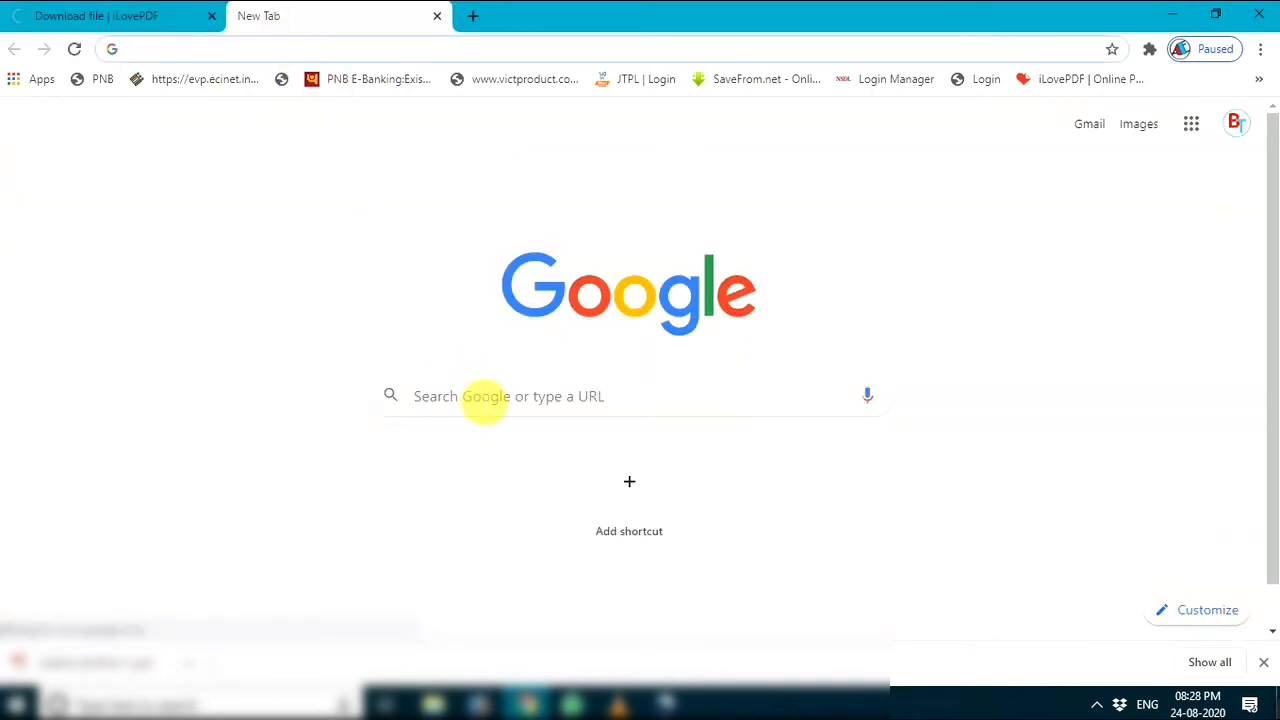
left_click(482, 399)
type("A")
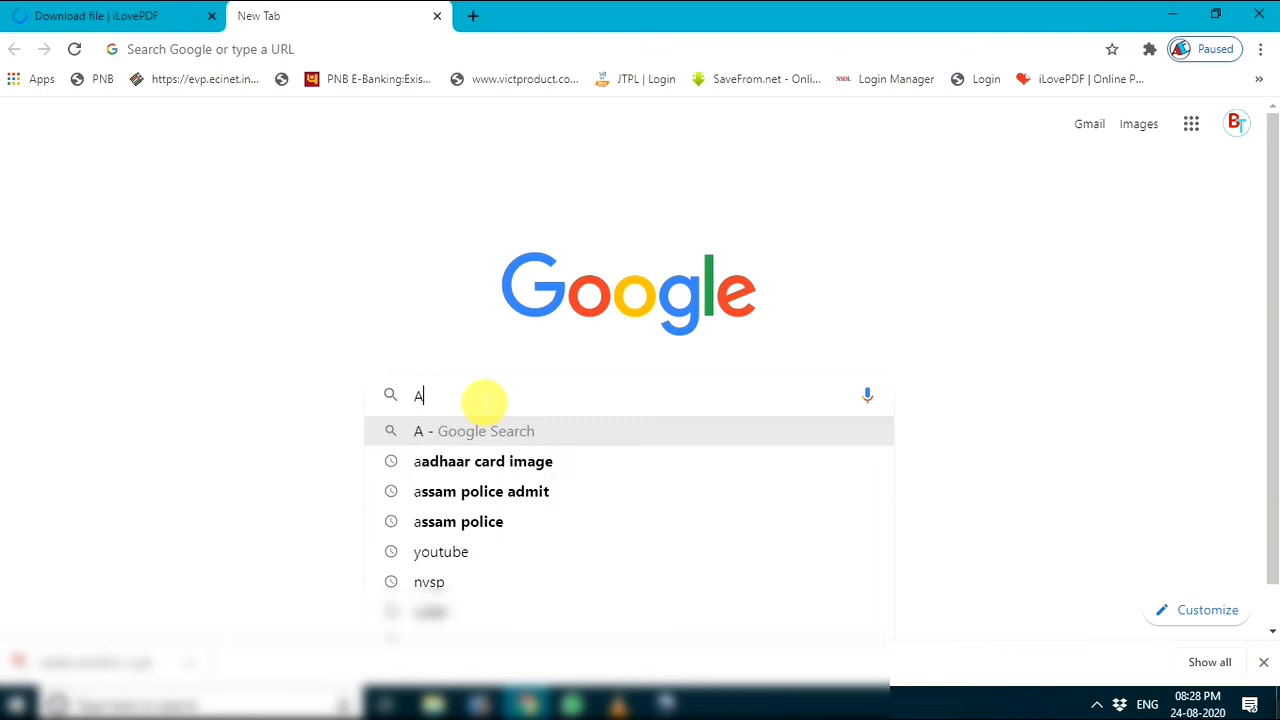
key("BackSpace")
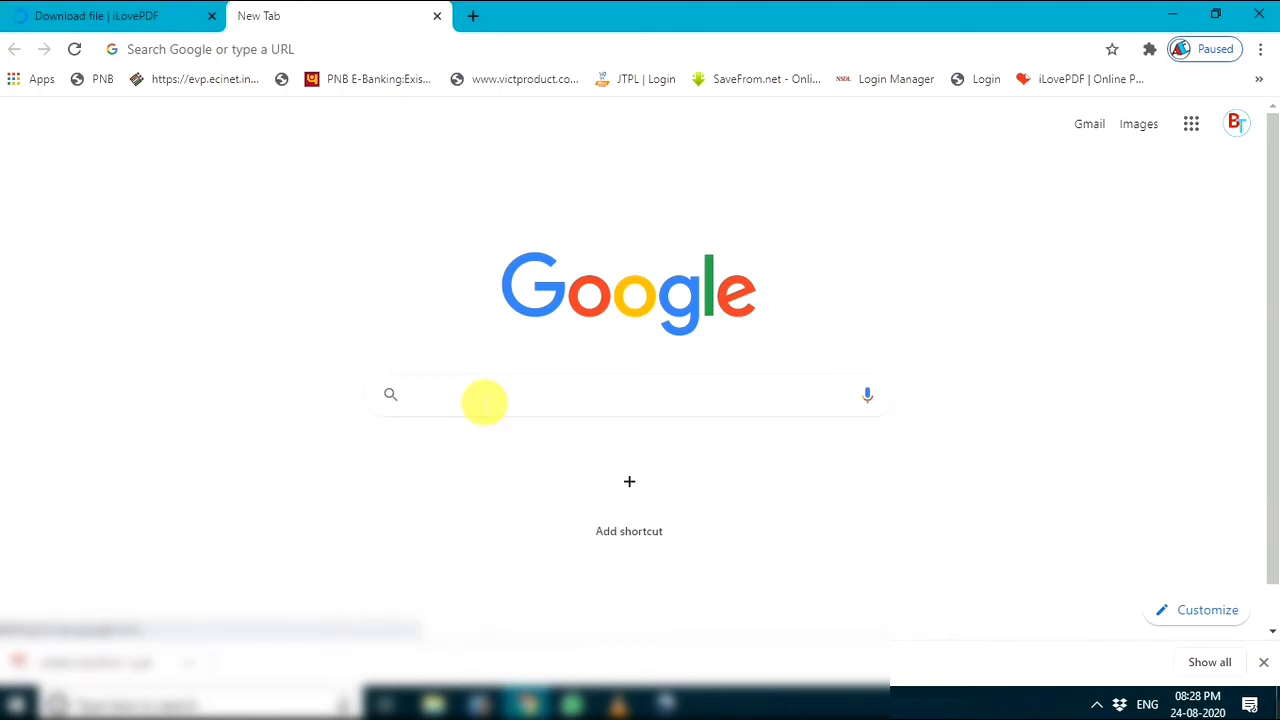
type("I LOVE")
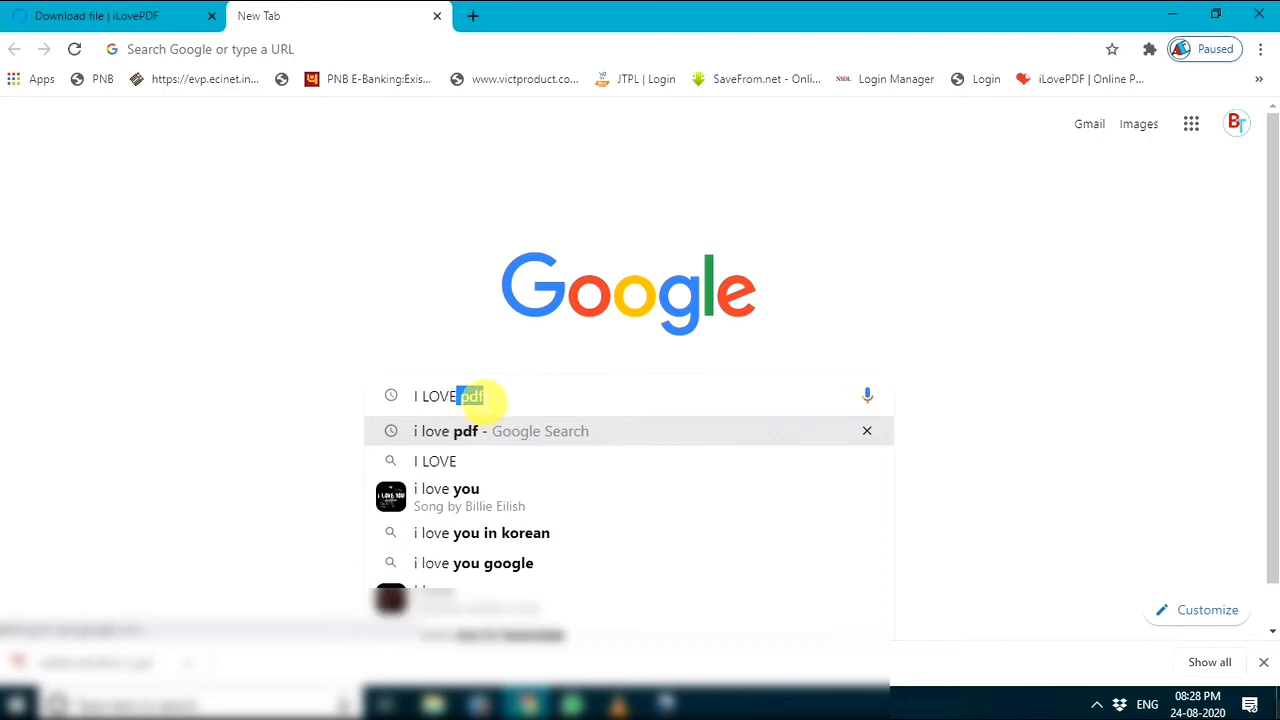
key("Return")
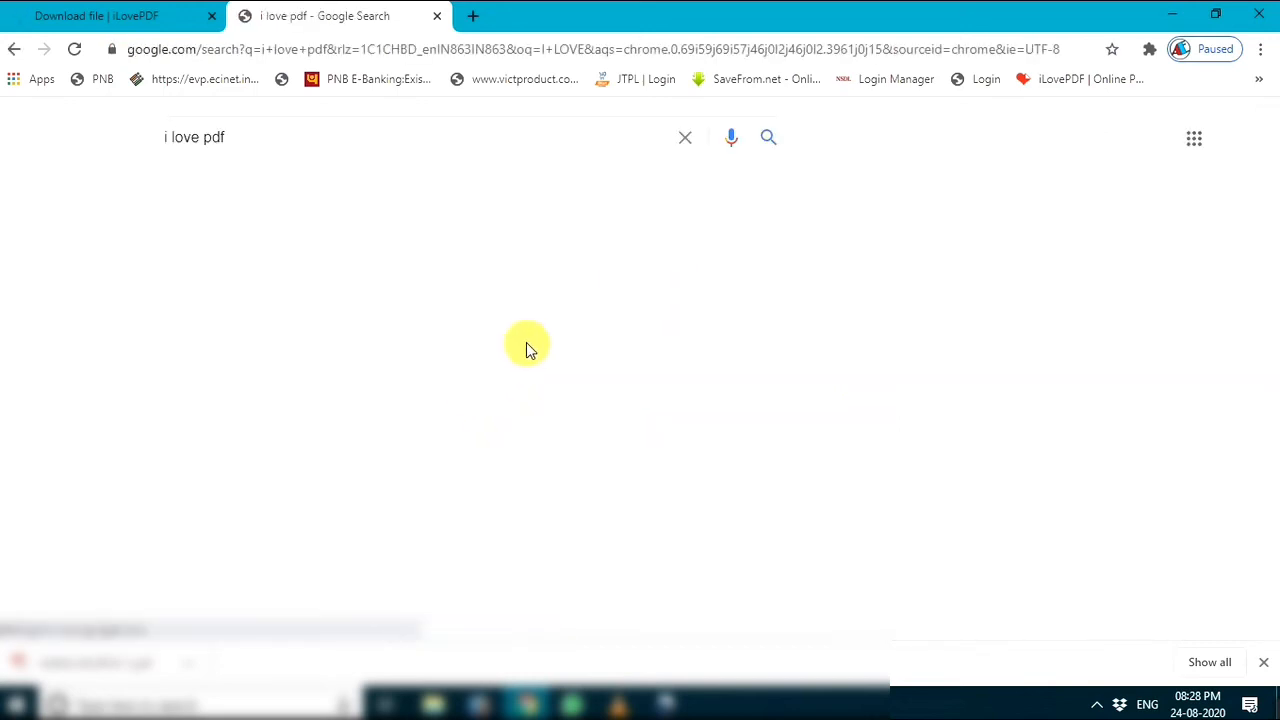
left_click(305, 293)
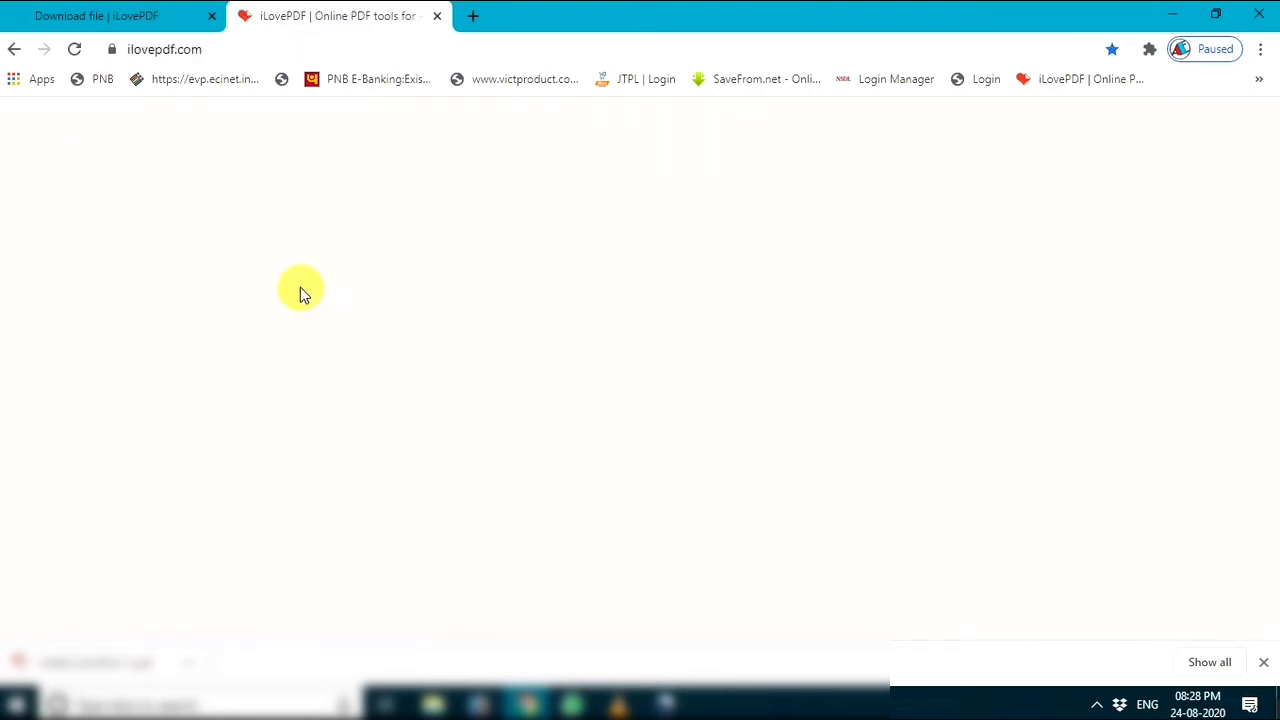
Open the Merge PDF tool and upload the two PDF files from the applicant's folder.
scroll(322, 413, "down", 3)
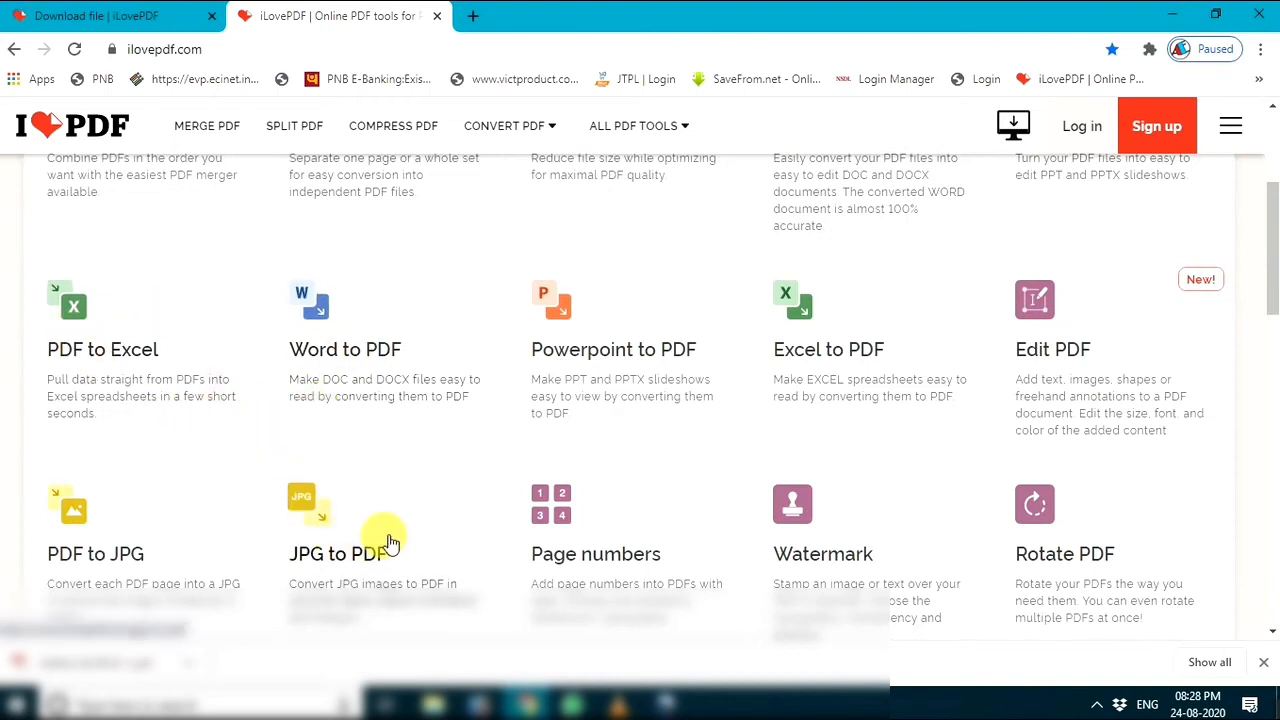
scroll(370, 530, "up", 3)
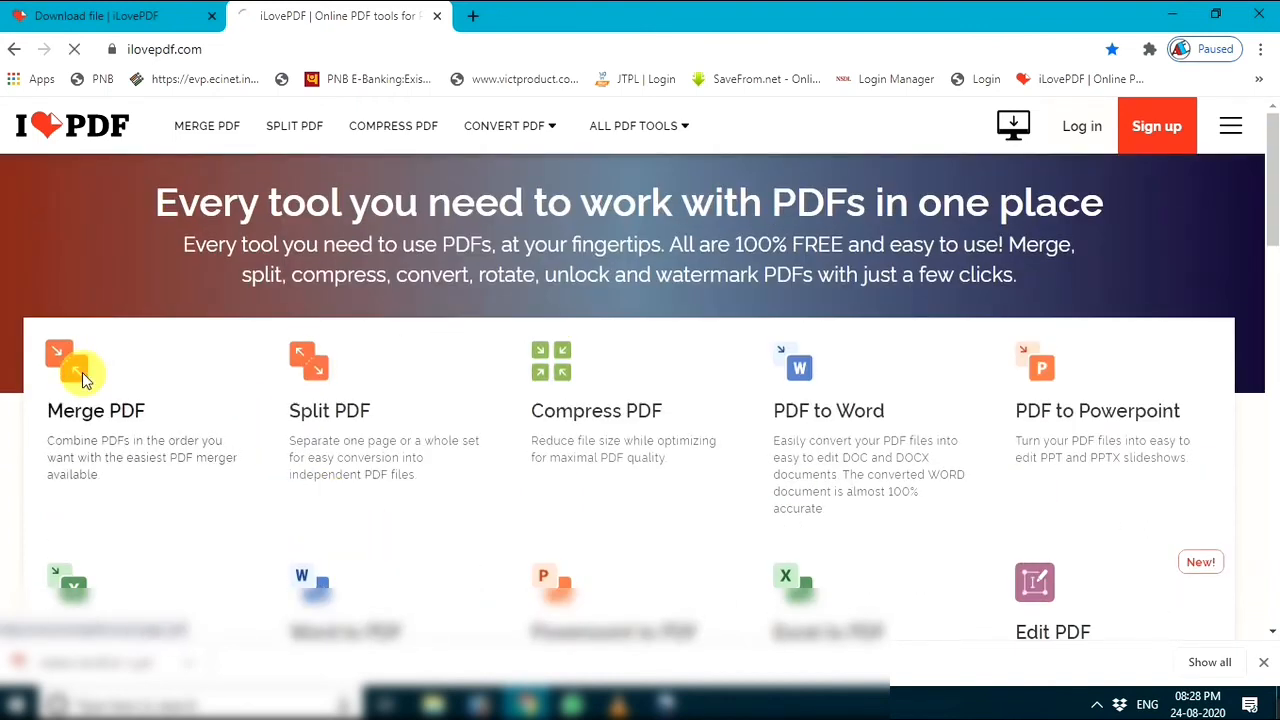
left_click(82, 378)
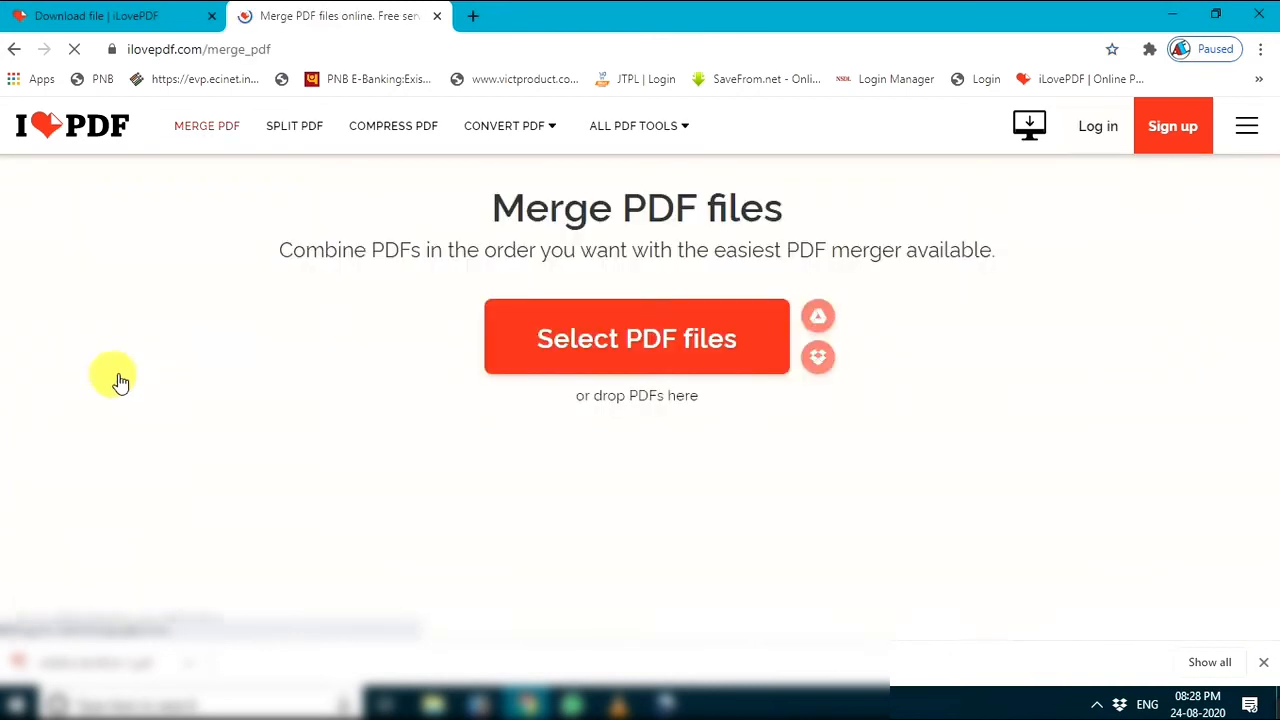
left_click(605, 338)
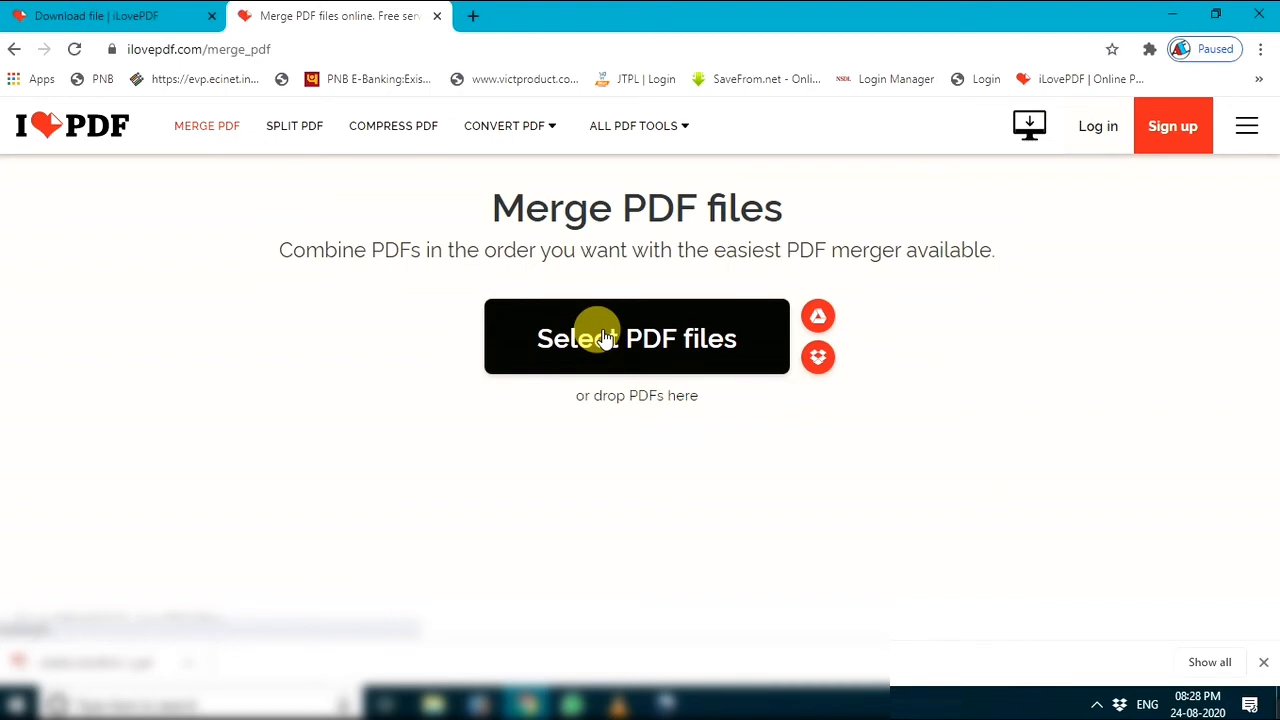
left_click(634, 355)
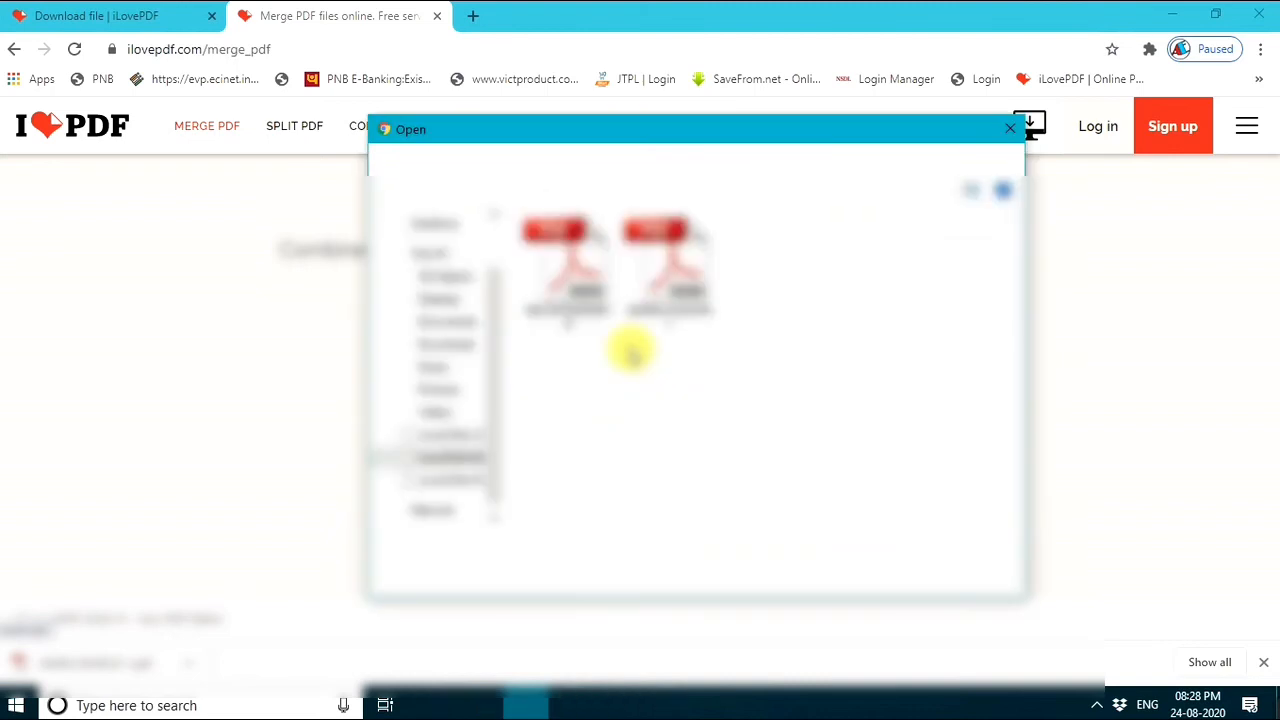
left_click_drag(543, 389, 757, 266)
left_click(878, 575)
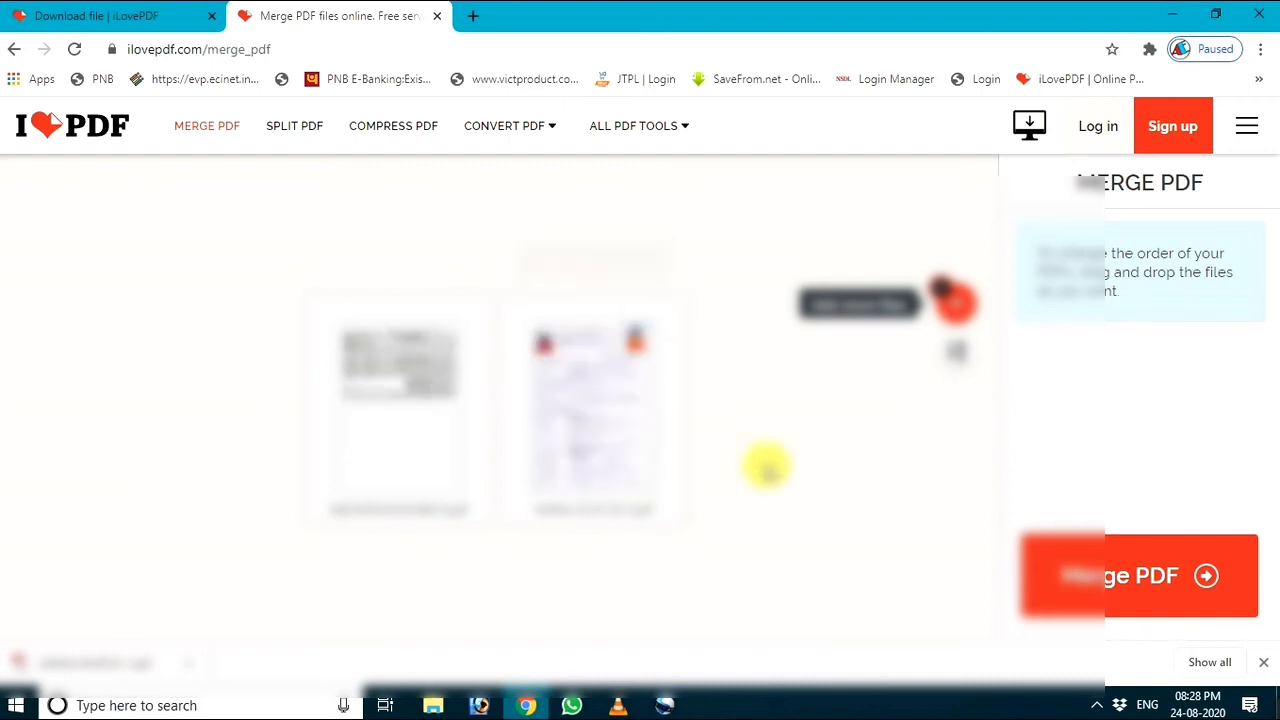
Merge the two uploaded PDFs and show the downloaded merged file in its folder.
left_click(1114, 576)
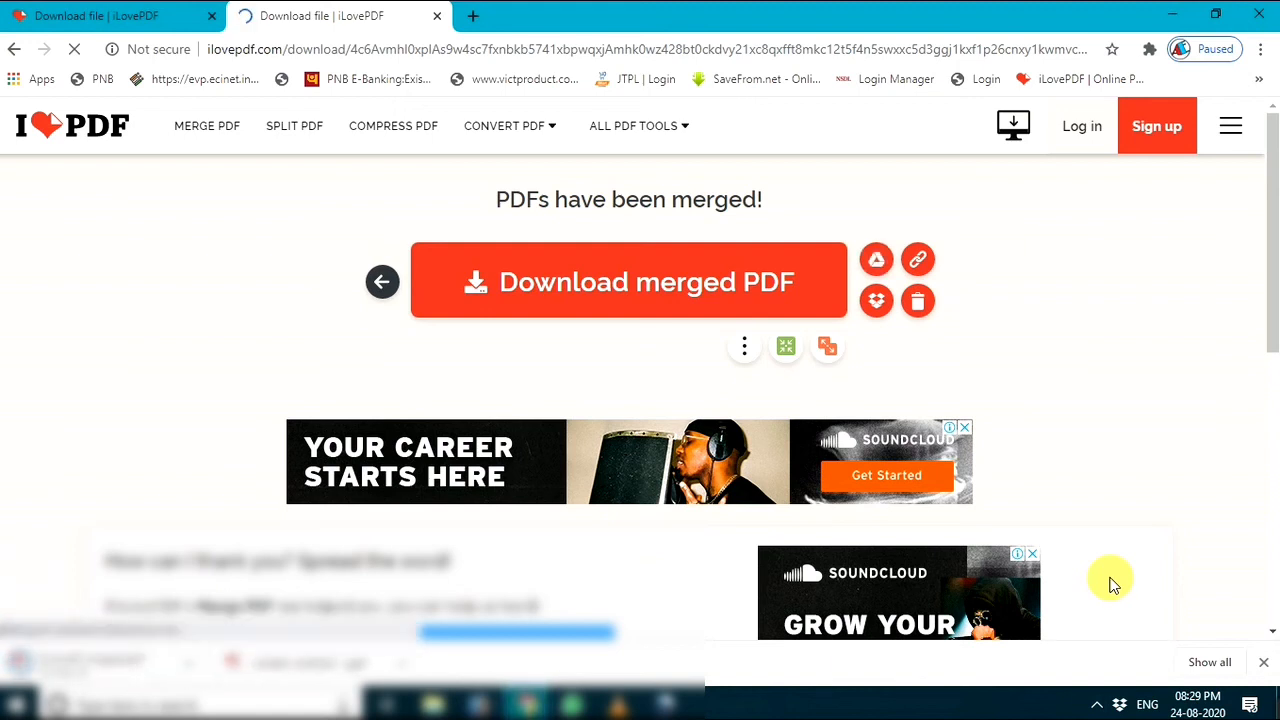
left_click(188, 663)
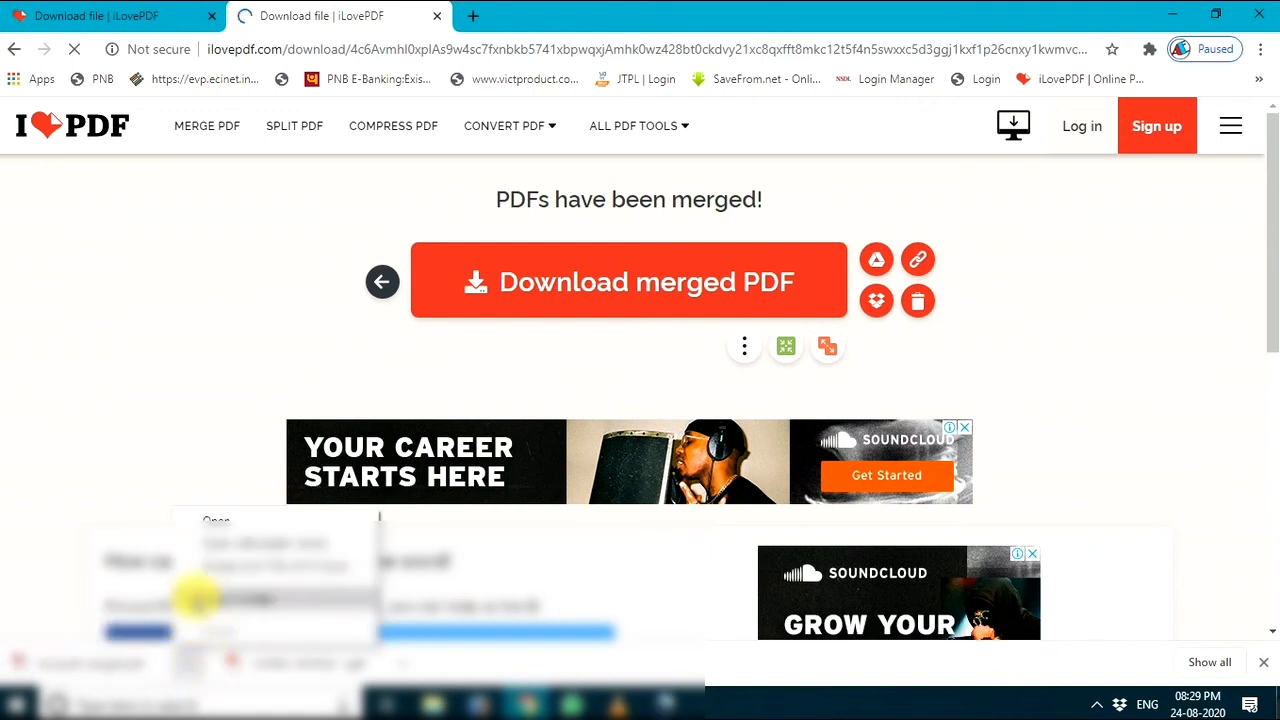
left_click(198, 598)
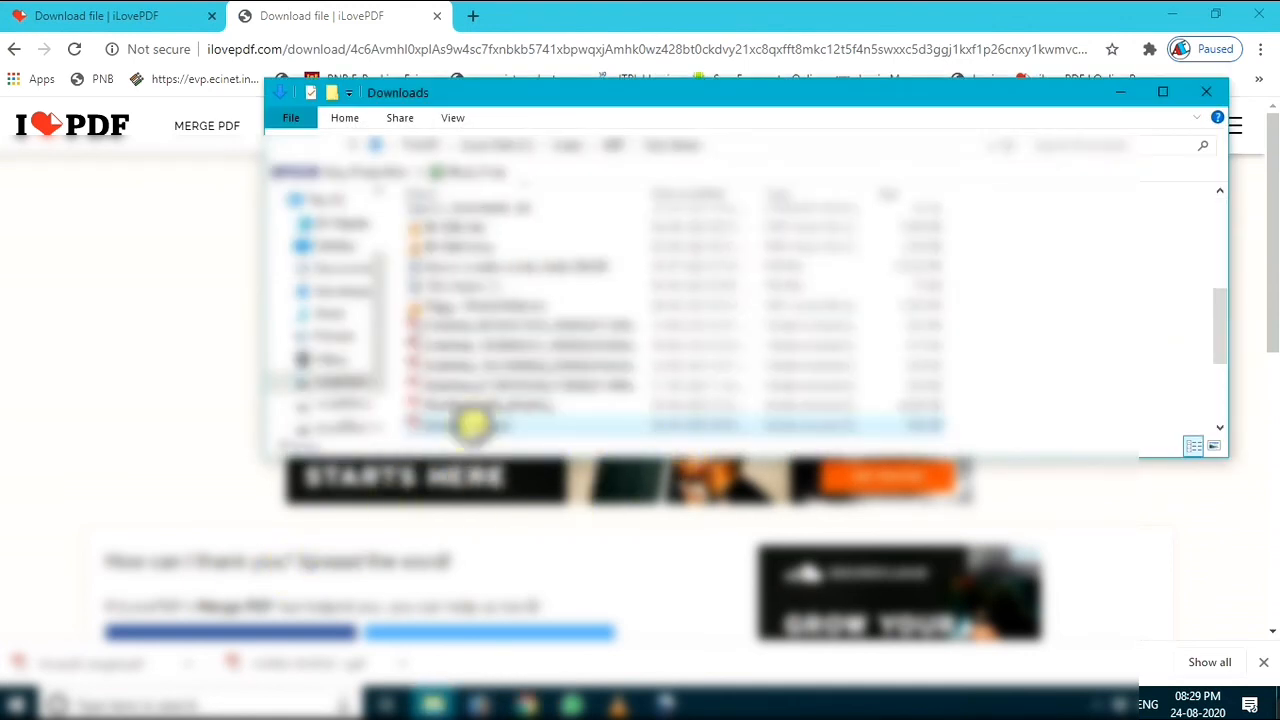
Cut the merged PDF from the Downloads folder and paste it into the applicant's folder.
right_click(472, 427)
left_click(527, 560)
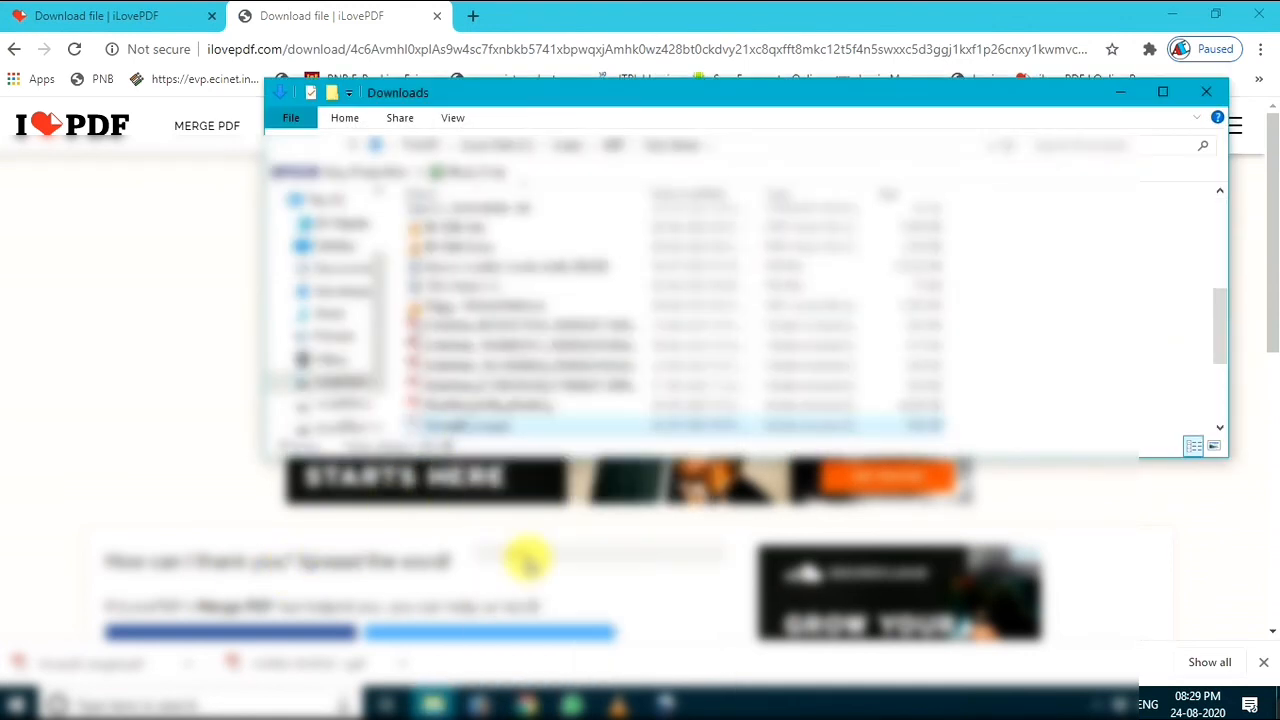
mouse_move(436, 702)
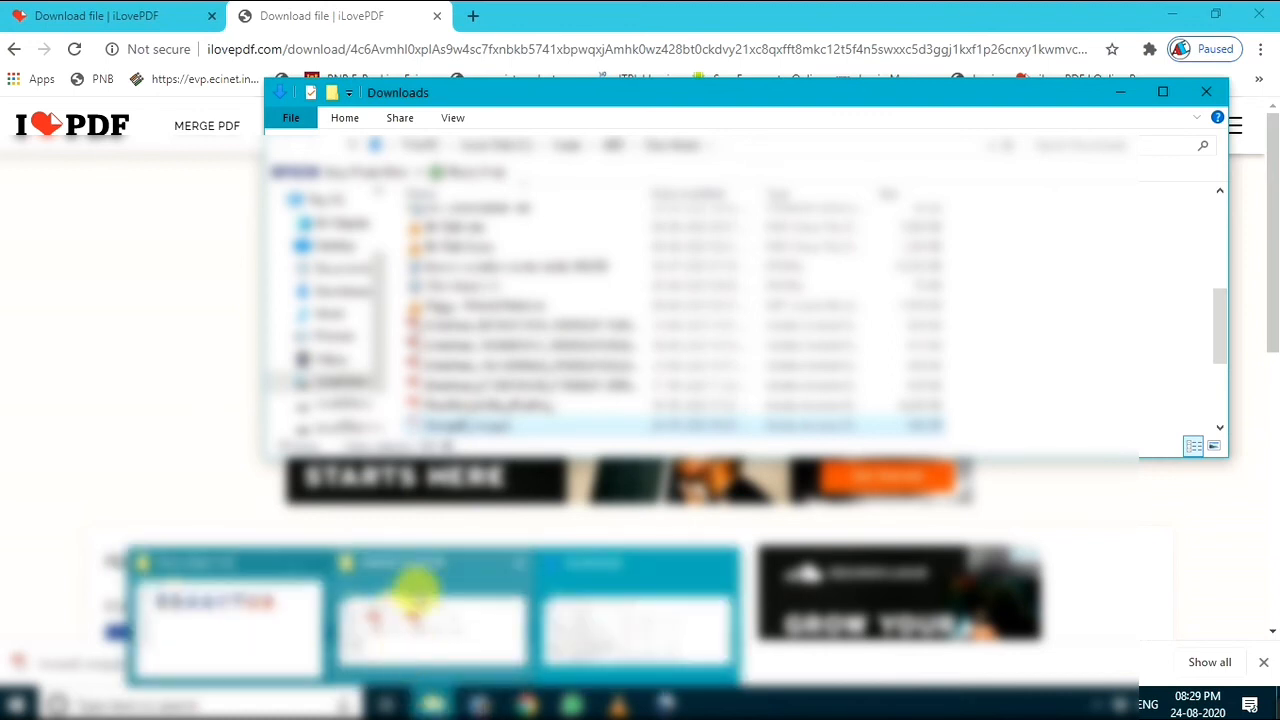
left_click(414, 590)
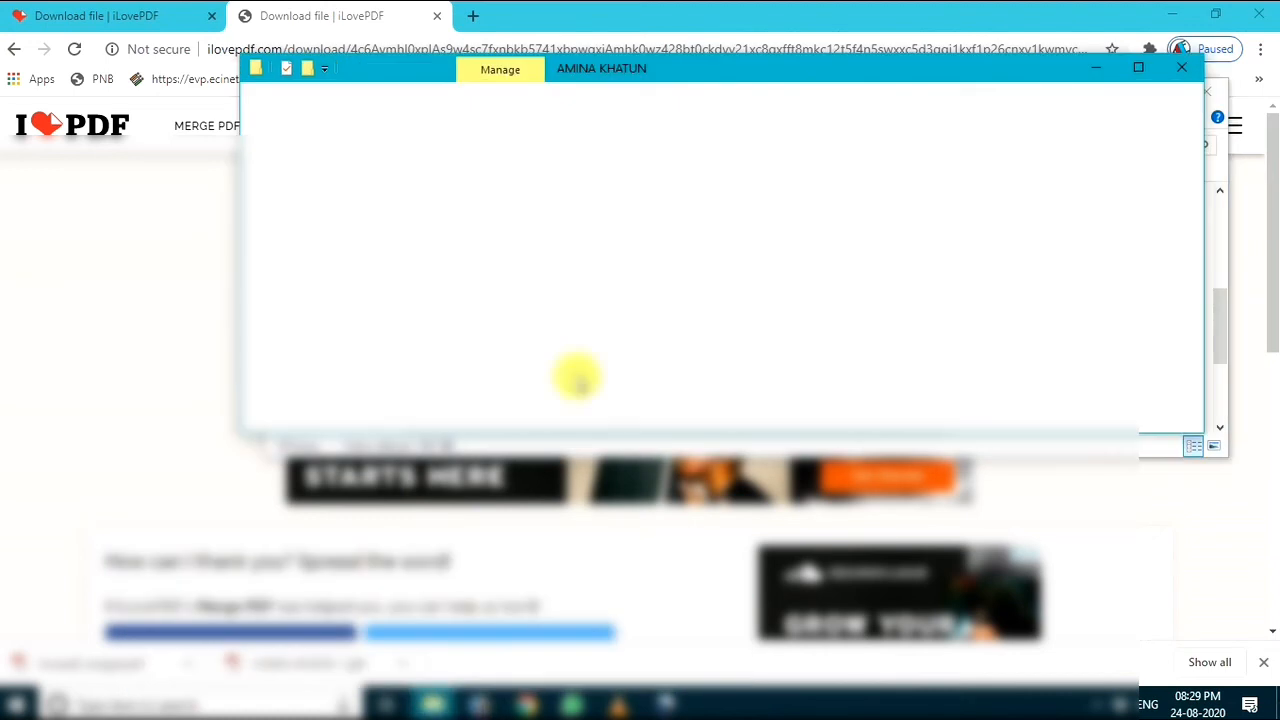
right_click(557, 322)
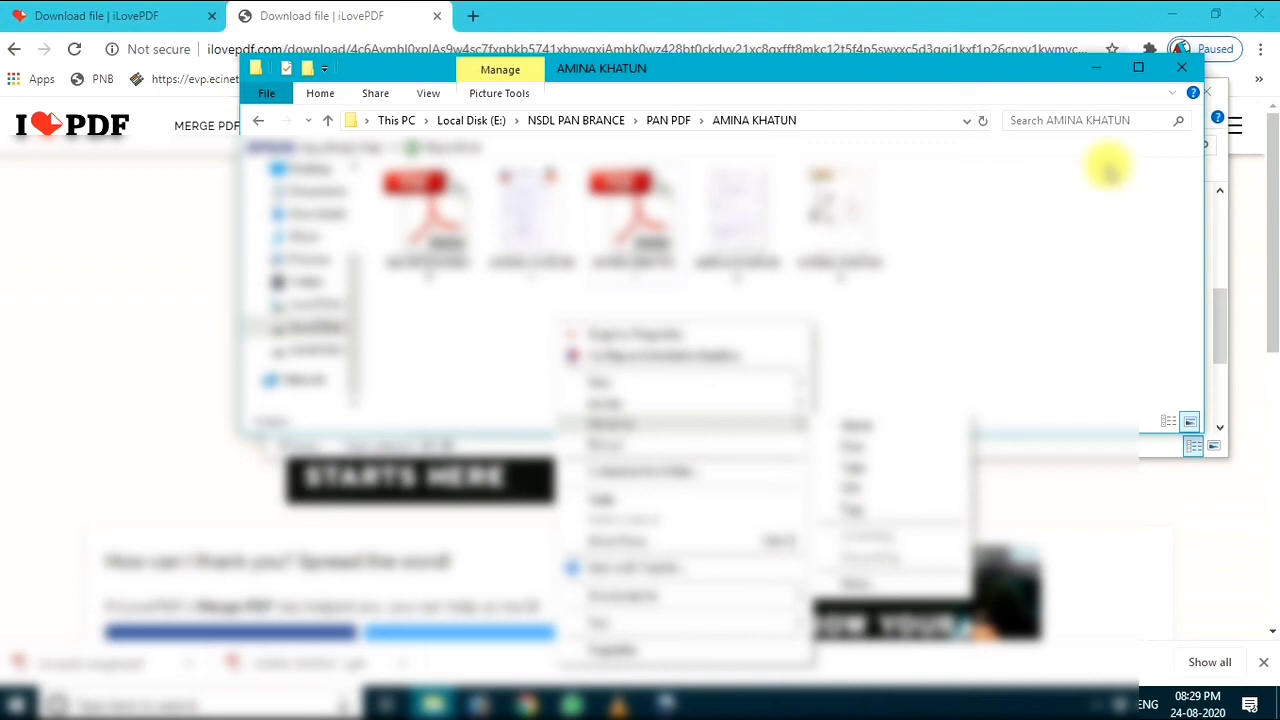
right_click(975, 197)
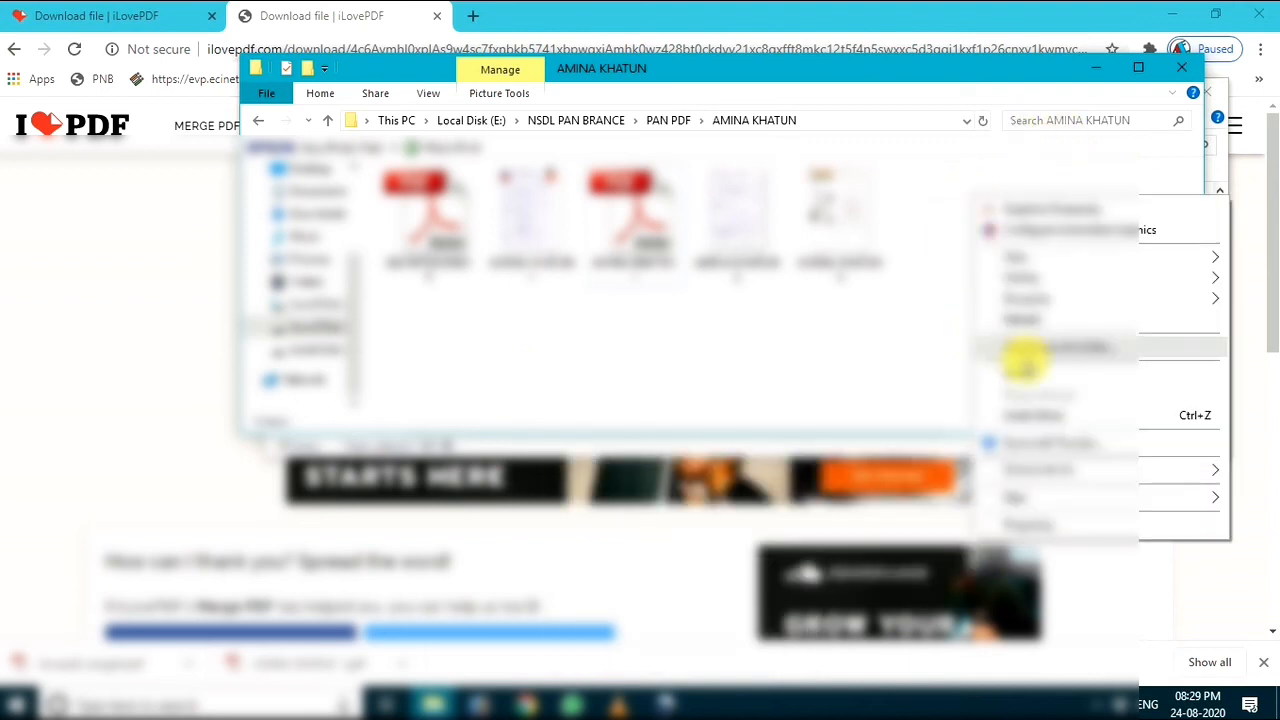
left_click(1037, 372)
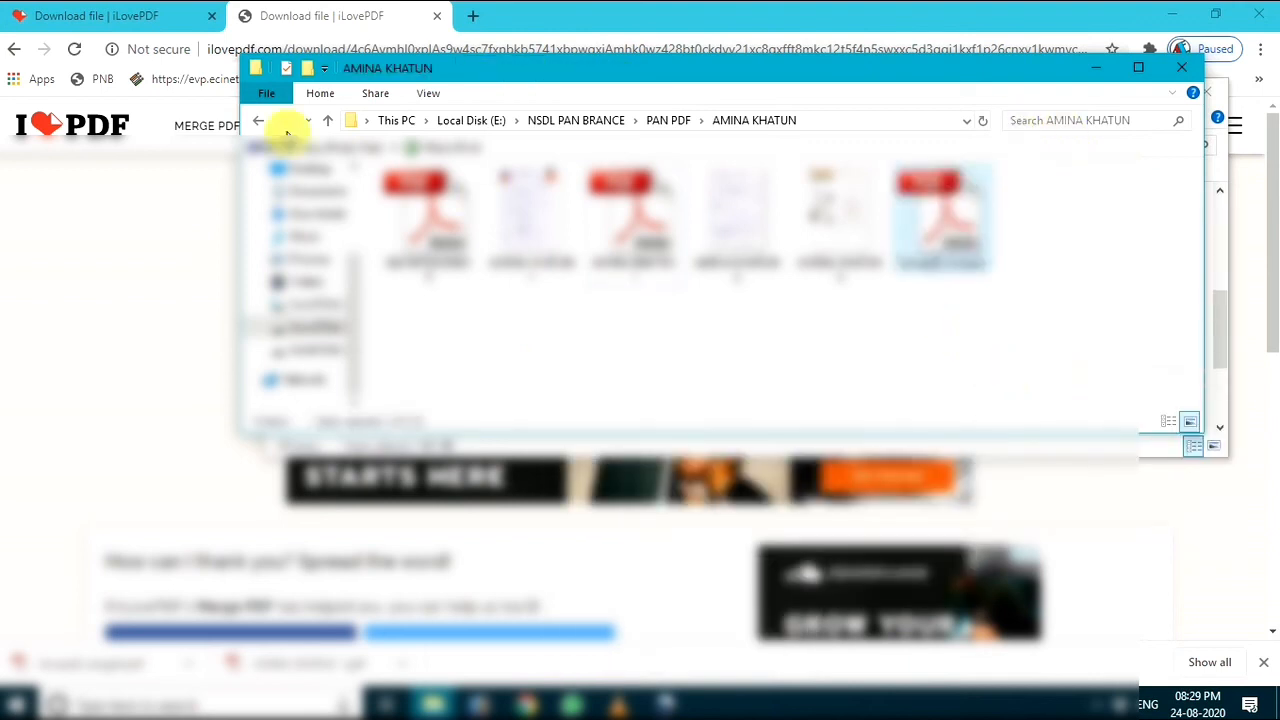
Go back up to the PAN PDF folder and minimise both open folder windows.
left_click(322, 120)
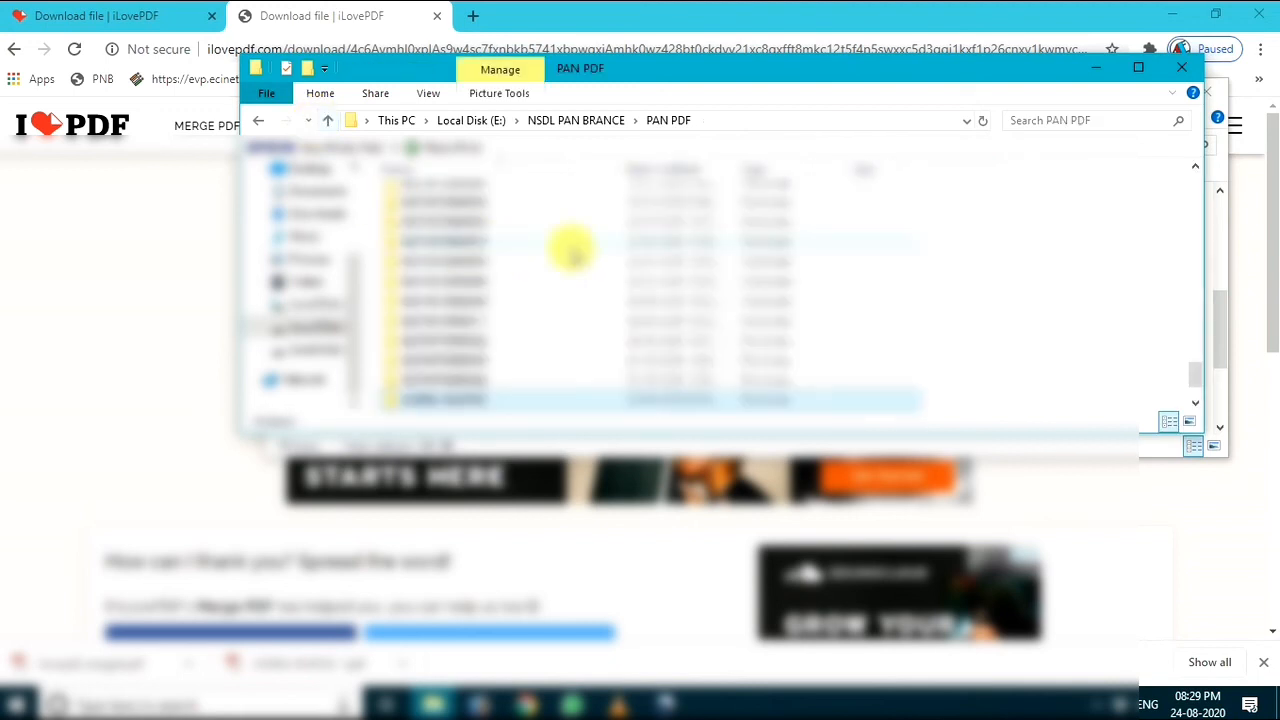
left_click(1097, 72)
left_click(1113, 95)
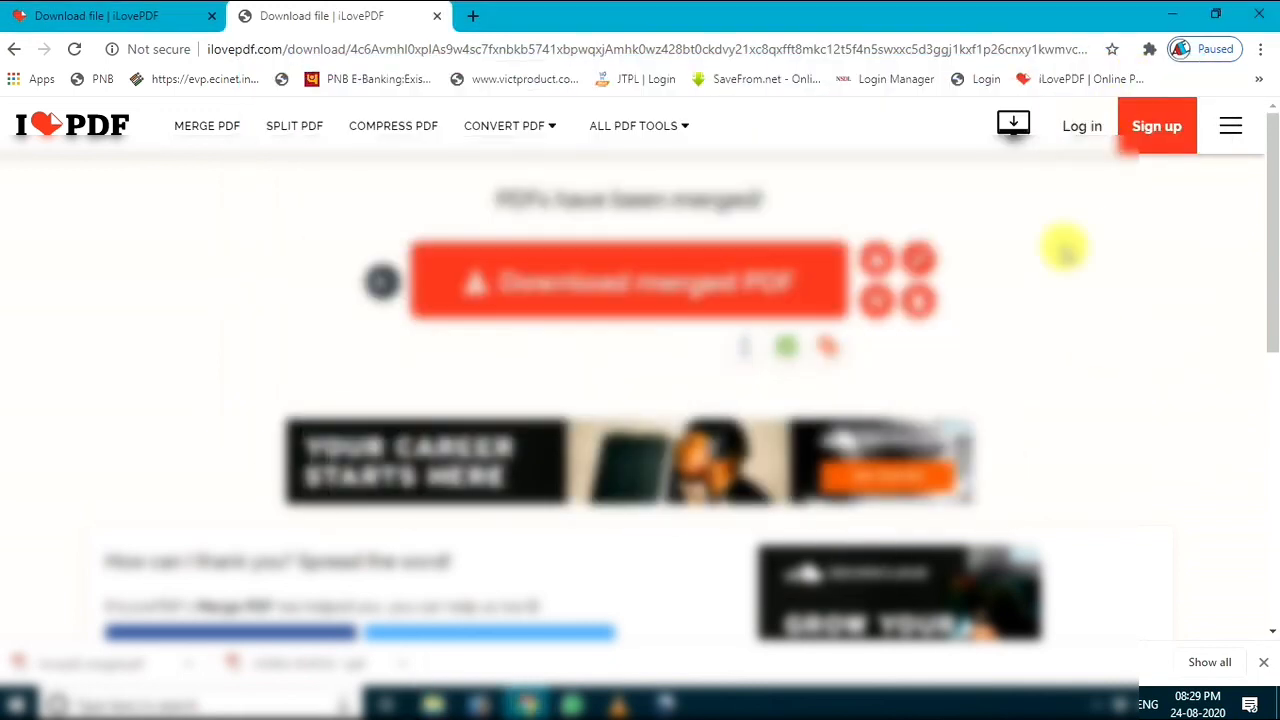
Dismiss the downloads bar, close both iLovePDF tabs while keeping an empty new tab, and minimise the browser.
left_click(1264, 665)
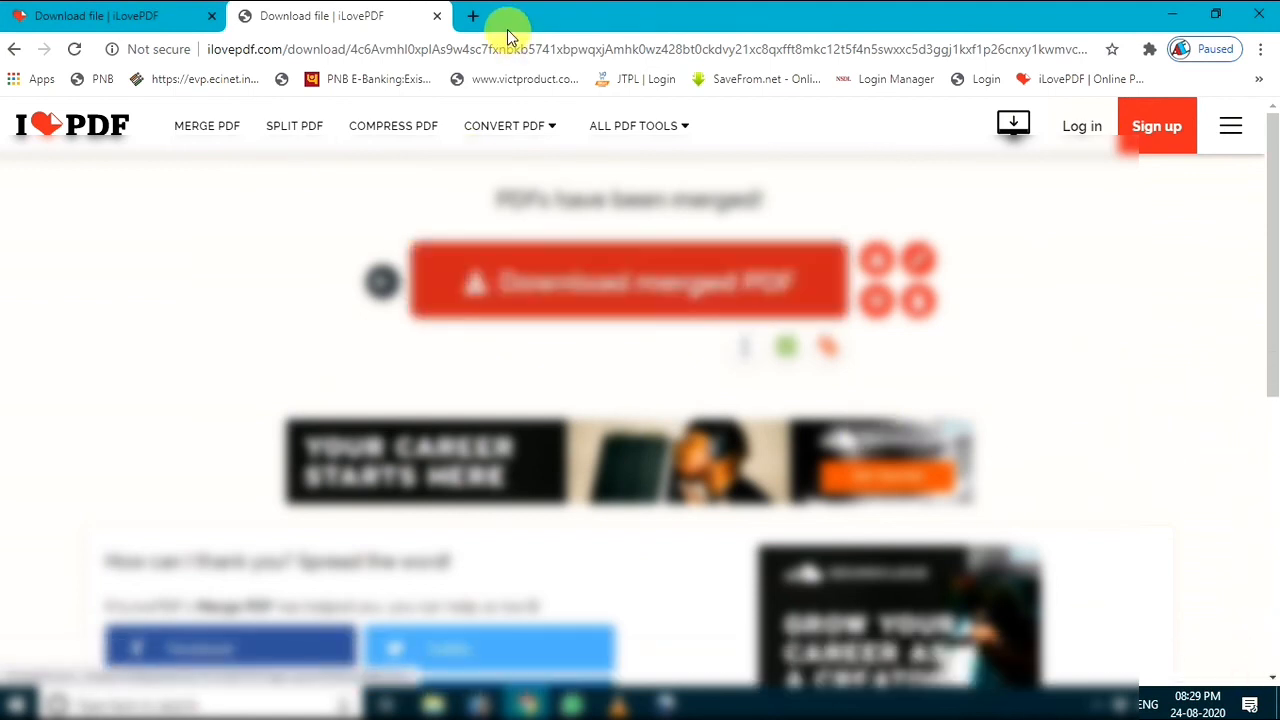
left_click(472, 17)
left_click(437, 17)
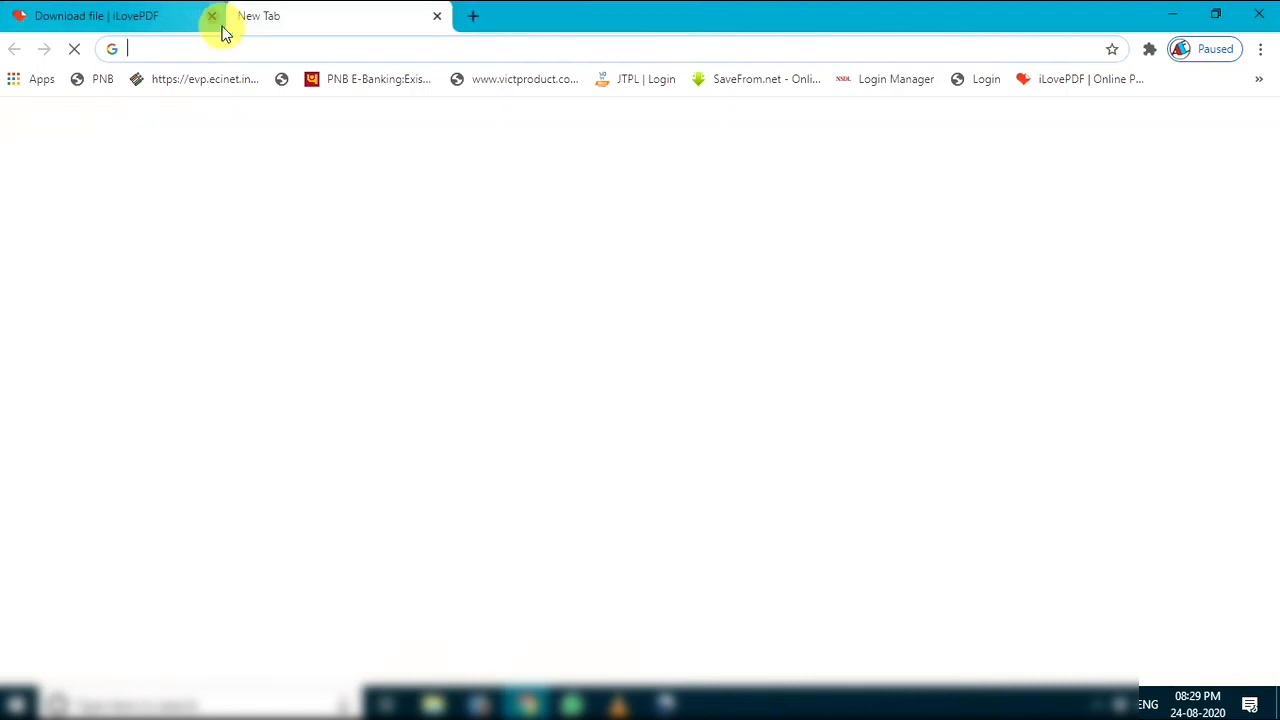
left_click(212, 16)
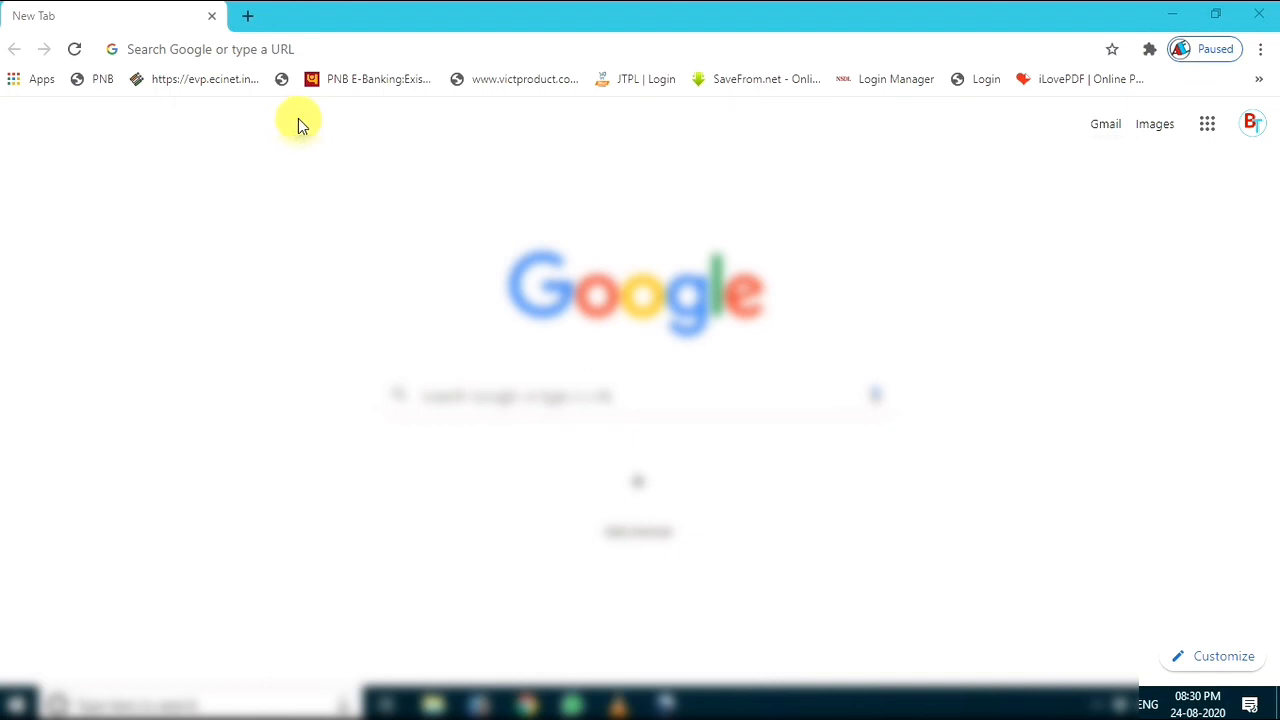
left_click(1172, 16)
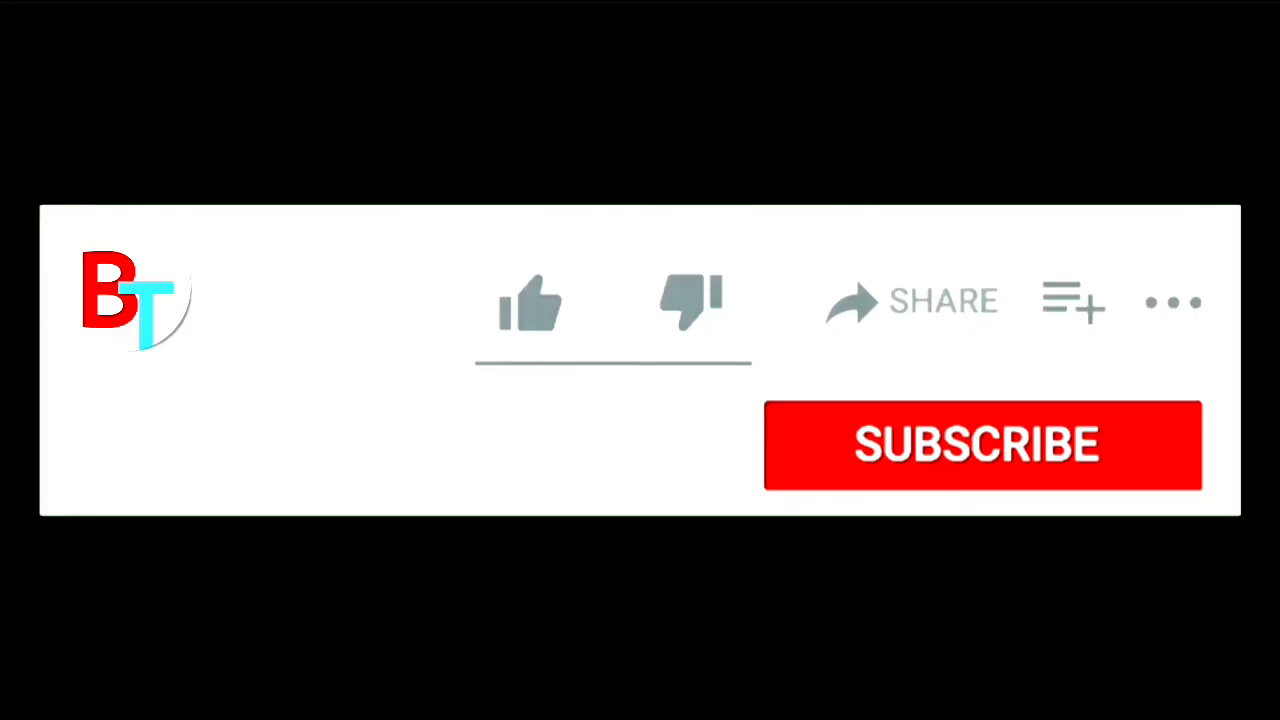